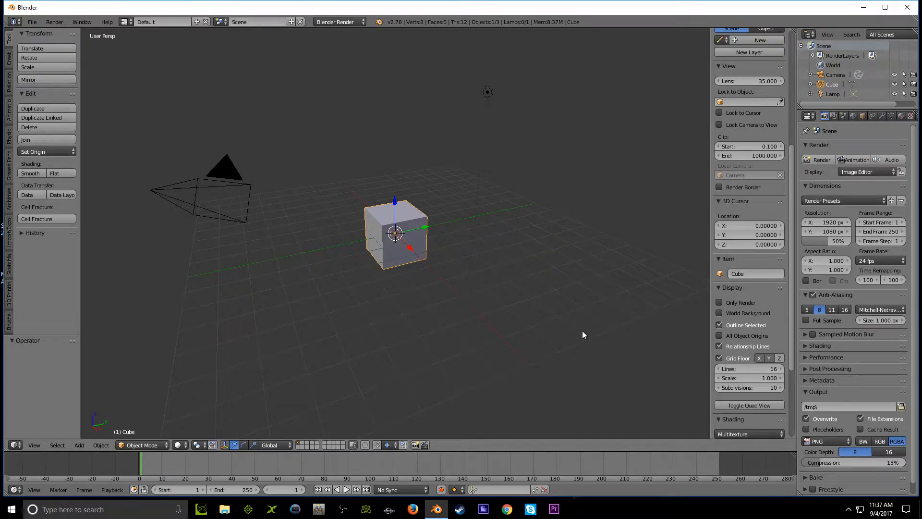
Step: Turn on the Screencast Keys display for the 3D view
scroll(742, 371, down, 4)
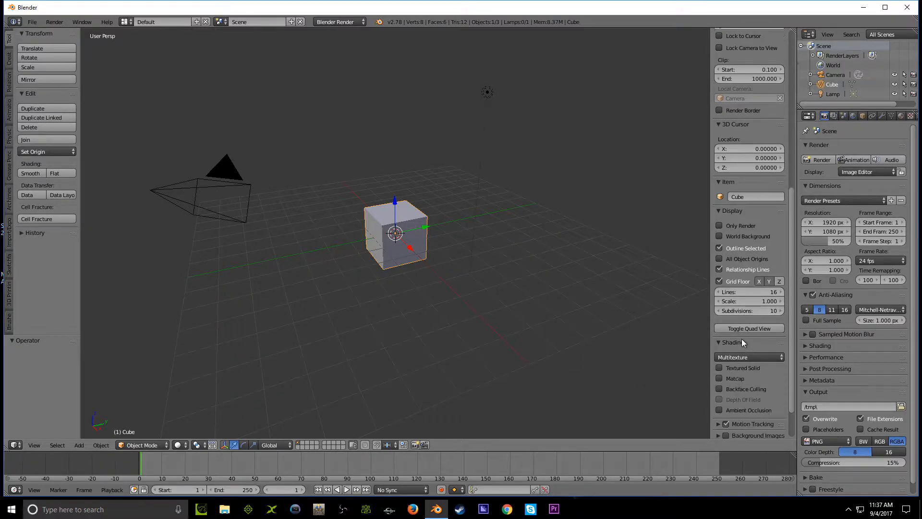
scroll(727, 329, down, 2)
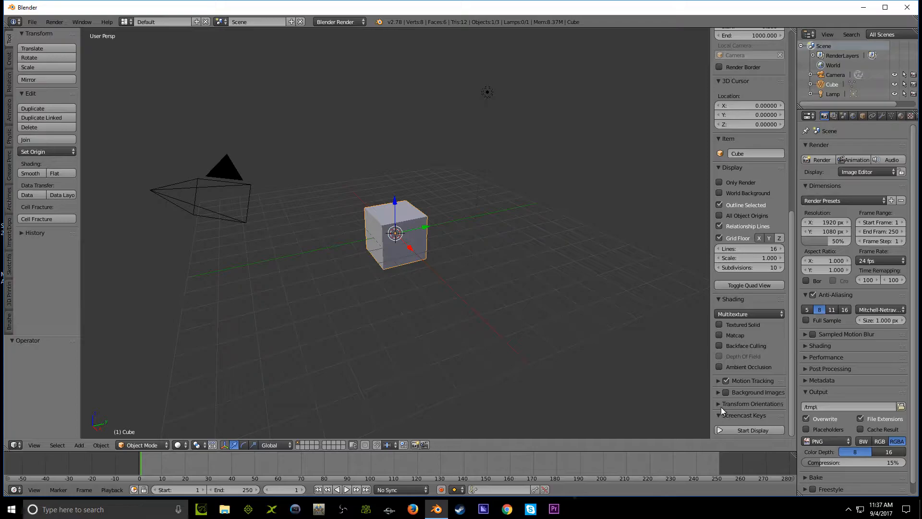
click(730, 431)
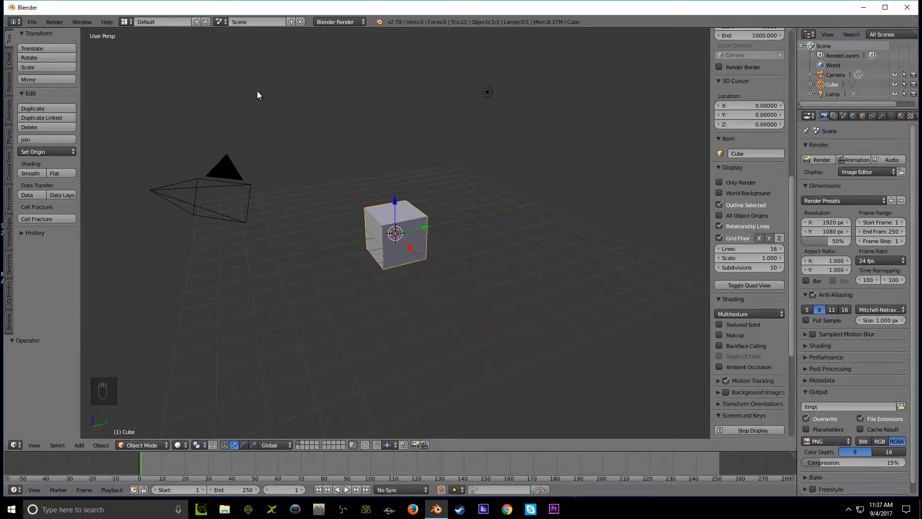
Step: Select every object in the default scene and delete them all
key(a)
key(a)
key(a)
key(x)
click(210, 177)
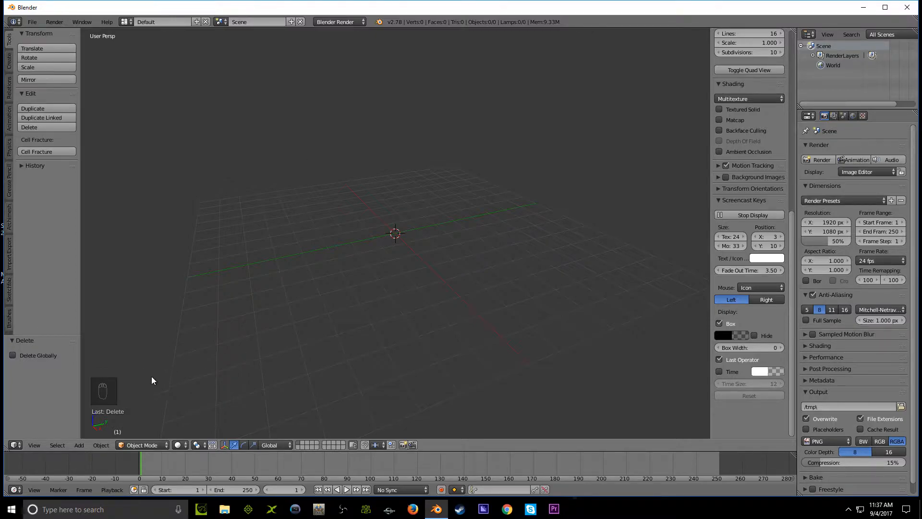
Step: Add a cube mesh at the origin and move it down 1 unit along the Z axis
click(78, 446)
mouse_move(86, 435)
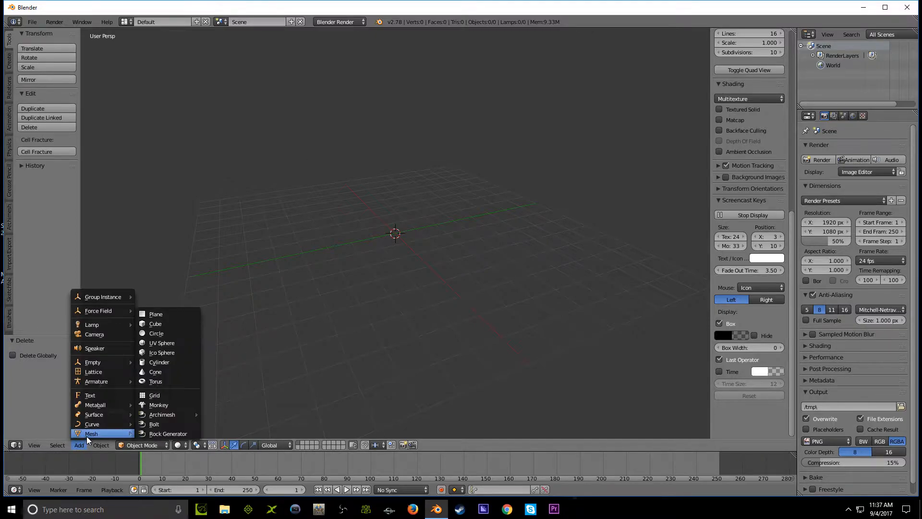
click(158, 324)
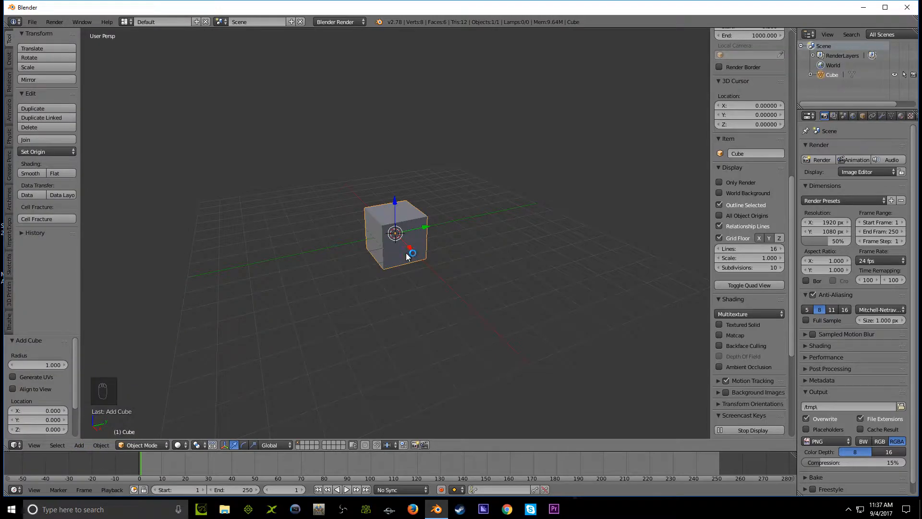
drag(397, 206, 399, 210)
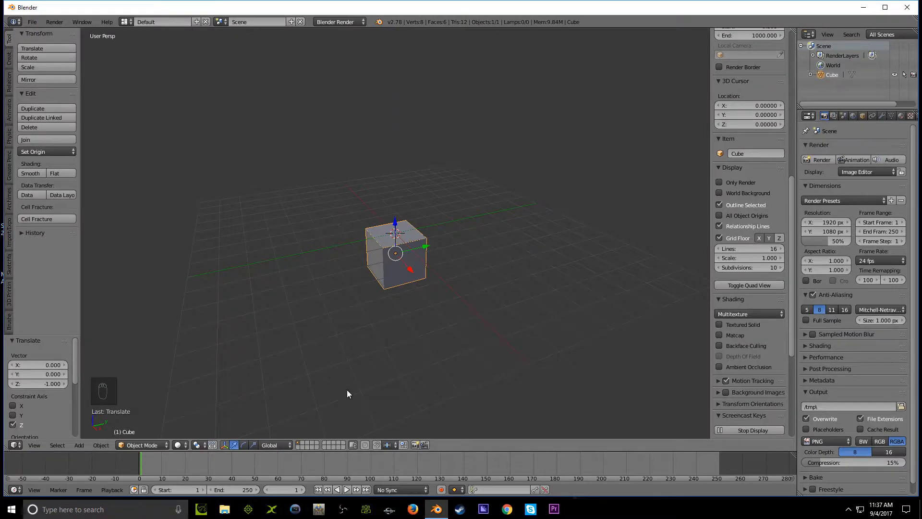
Step: Set the pivot point to the 3D cursor and scale the cube by a factor of 4
click(183, 446)
click(202, 445)
click(226, 423)
text(s4)
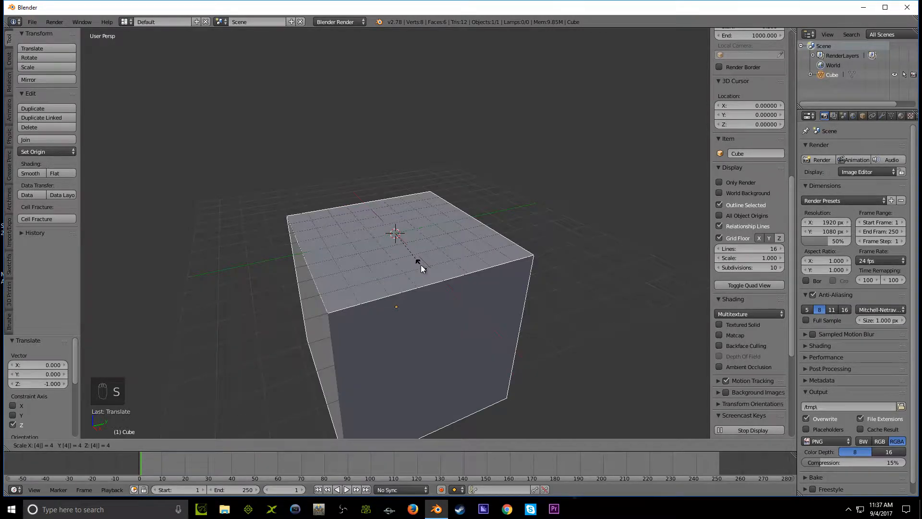
key(Return)
Step: Deselect the cube, add a cylinder mesh at the 3D cursor and scale it by a factor of 2
middle_drag(416, 342, 348, 357)
key(a)
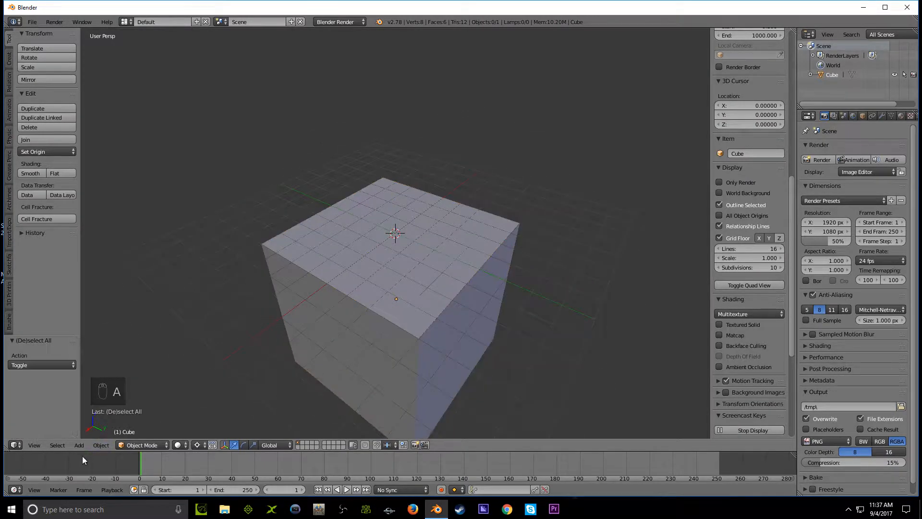
click(79, 444)
mouse_move(80, 435)
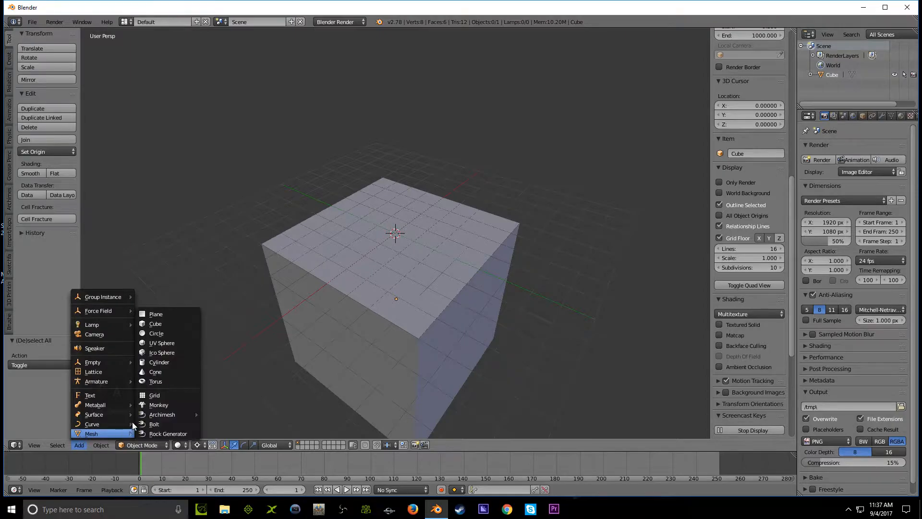
click(171, 362)
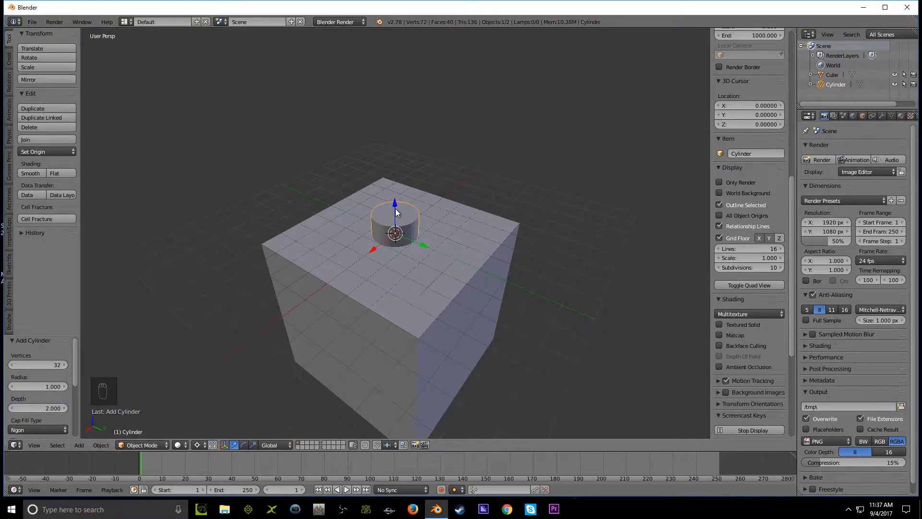
key(s)
key(2)
key(Return)
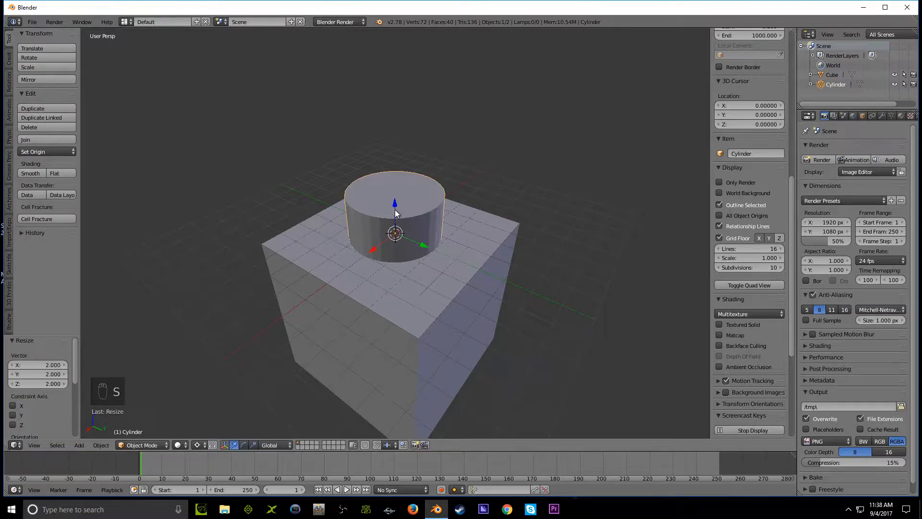
Step: Examine how far the cylinder reaches into the cube, comparing wireframe and solid shading in front view
key(KP_1)
key(z)
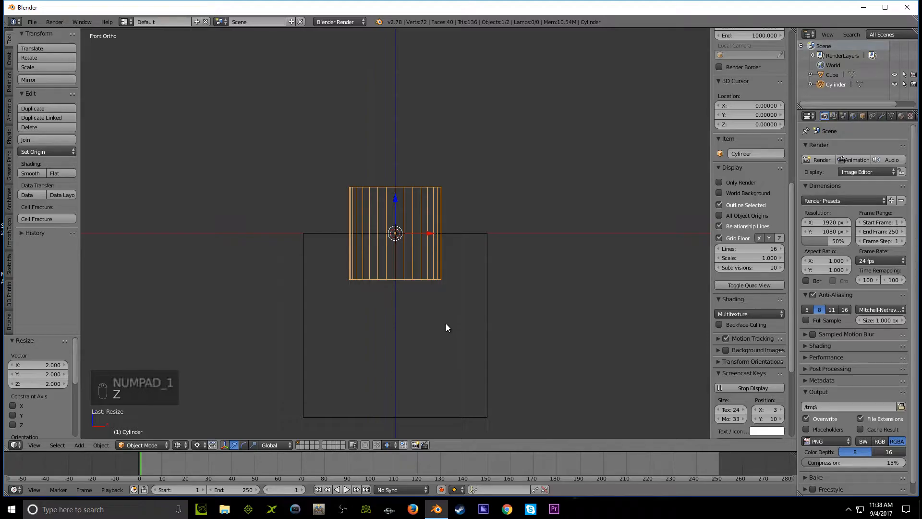
key(z)
key(z)
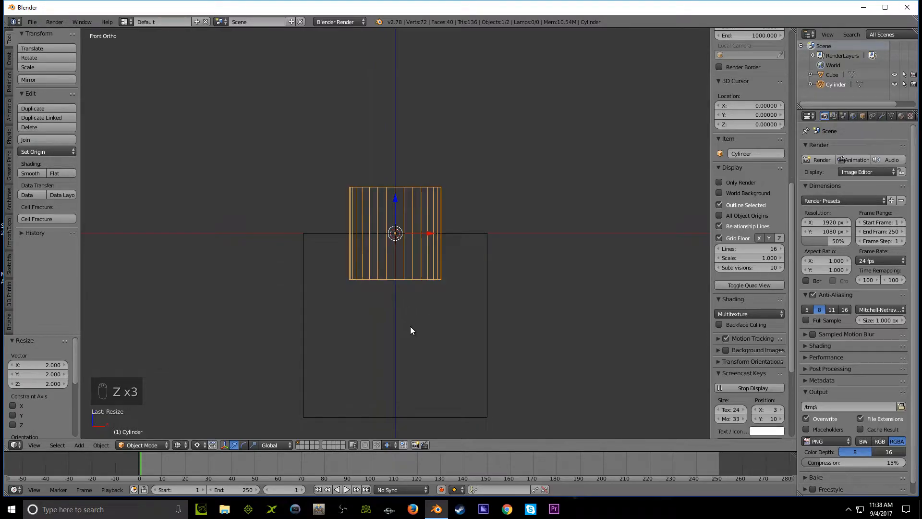
key(z)
middle_drag(406, 336, 346, 345)
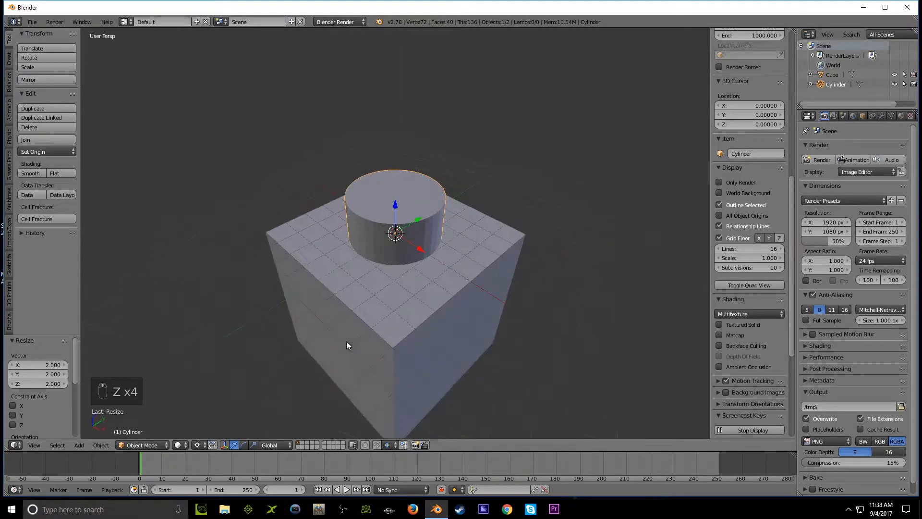
Step: Add a Boolean modifier to the cube with the cylinder as its object and the operation set to Difference
right_click(355, 330)
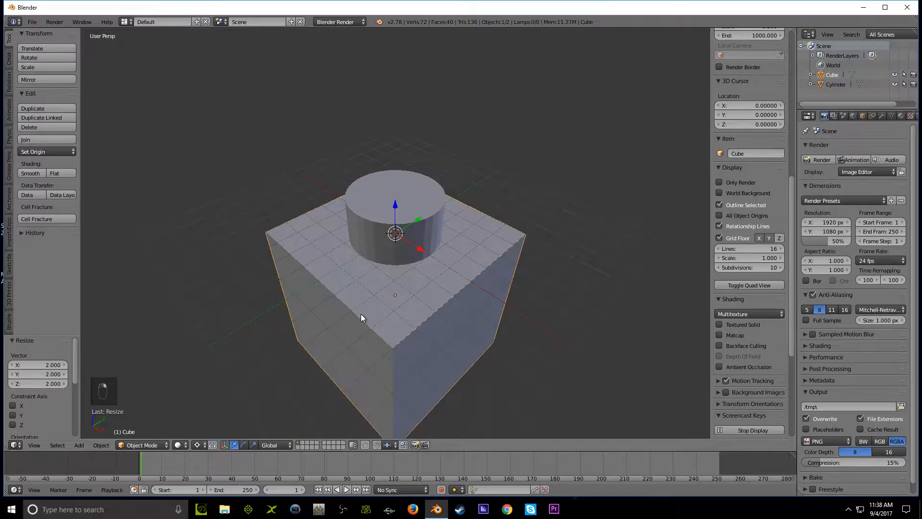
click(885, 116)
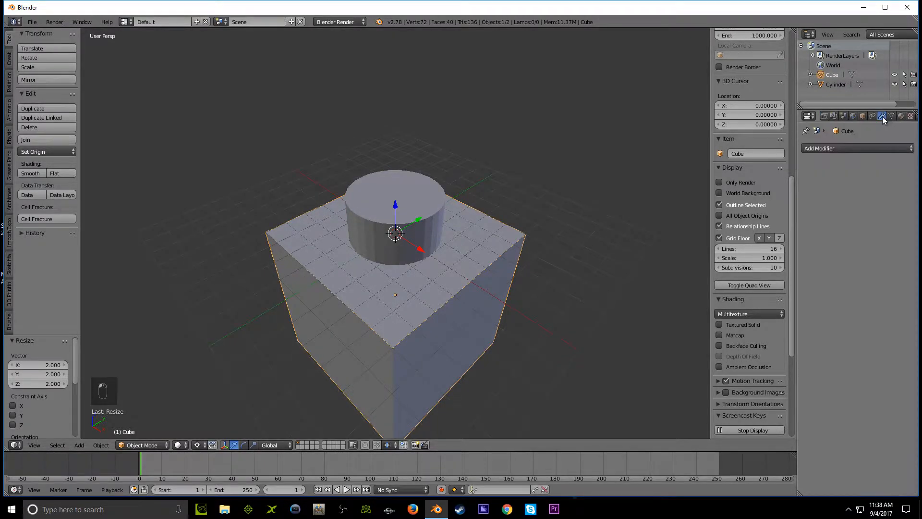
click(877, 148)
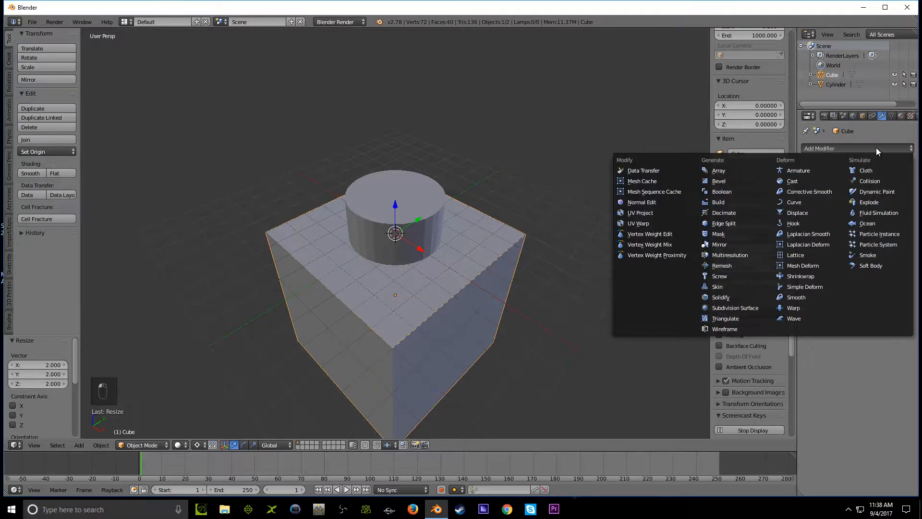
click(726, 194)
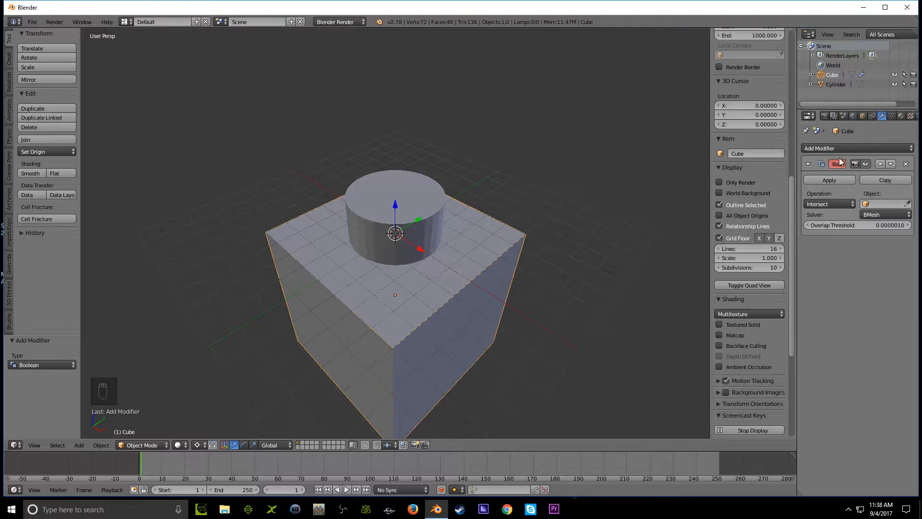
click(878, 203)
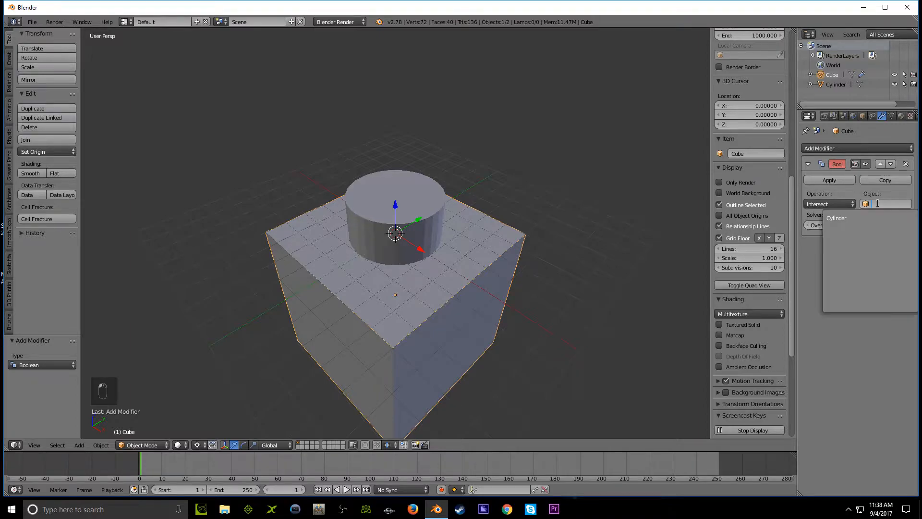
click(849, 219)
click(825, 202)
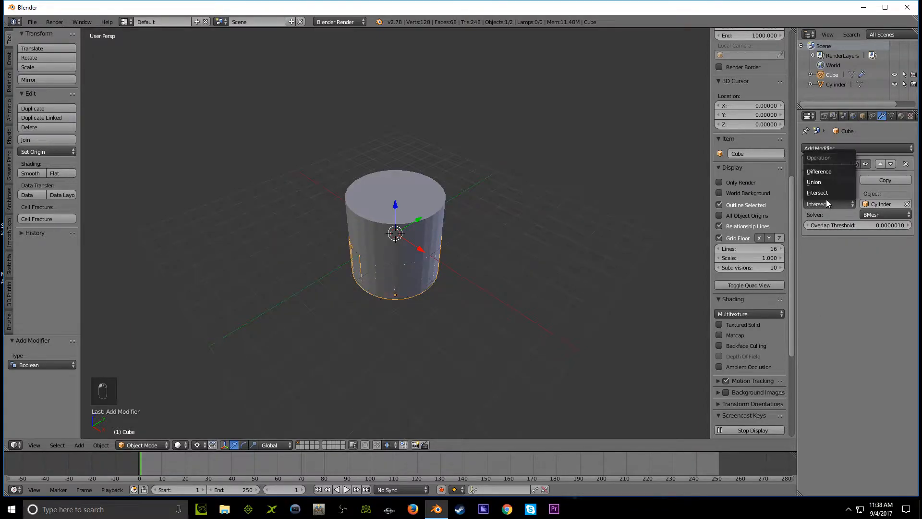
click(820, 173)
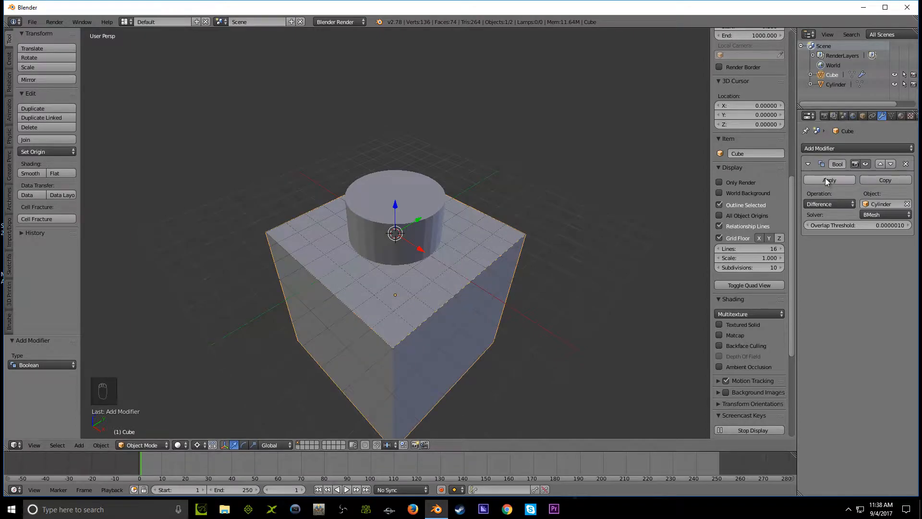
Step: Check the cut in front wireframe view and apply the Boolean modifier to the cube
key(KP_1)
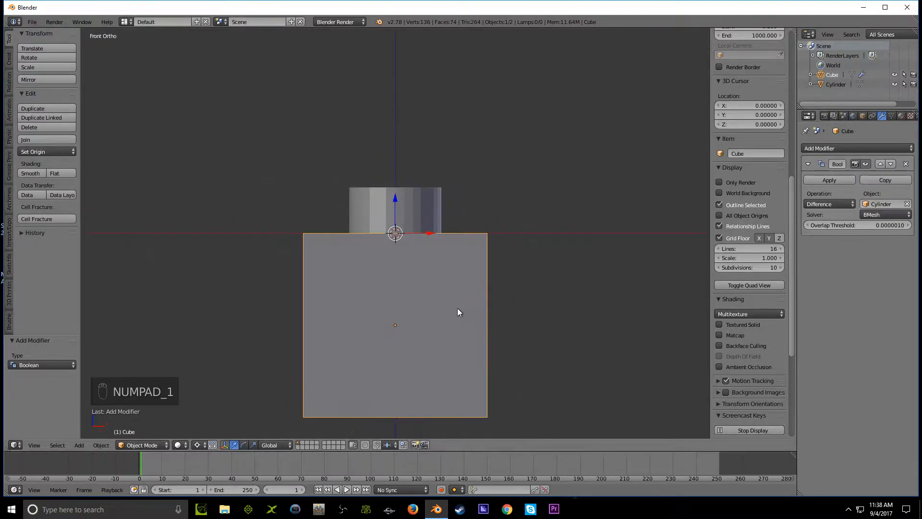
key(z)
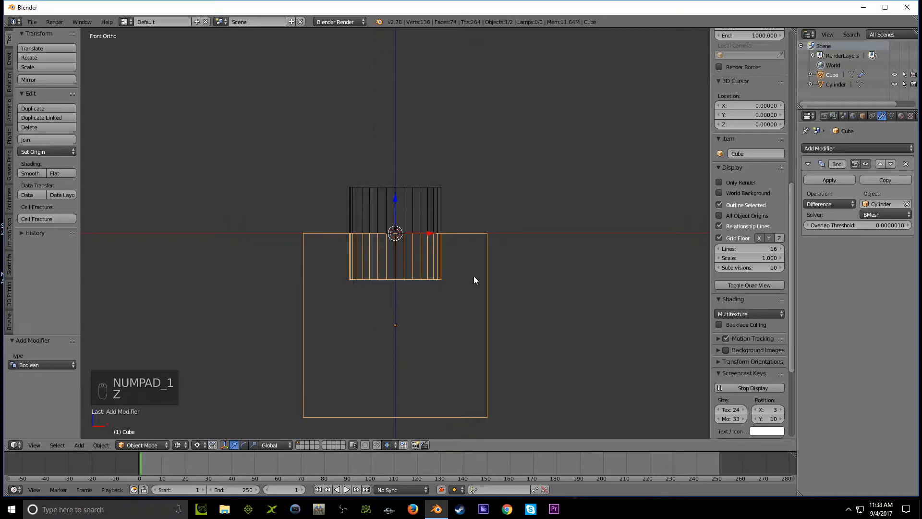
middle_drag(464, 273, 658, 224)
click(827, 180)
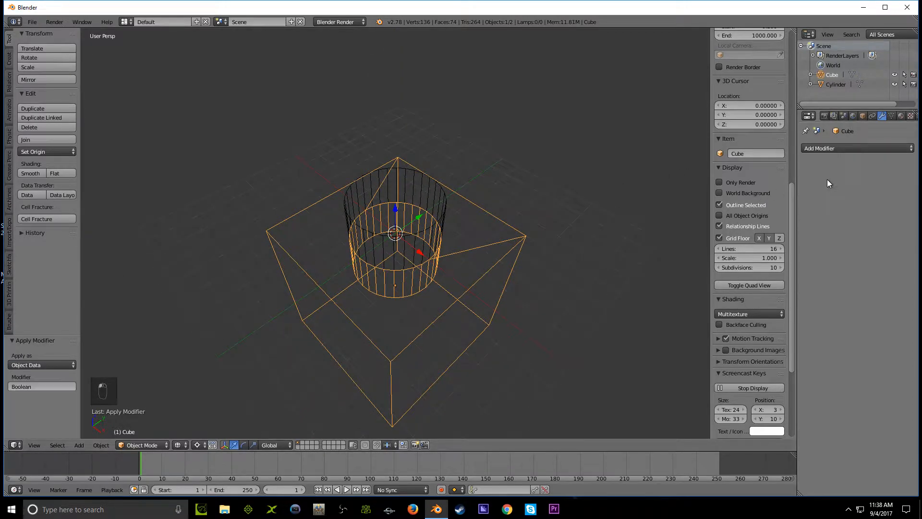
Step: Return to solid shading, delete the cylinder and inspect the hole in the cube's top face
key(z)
right_click(415, 239)
key(x)
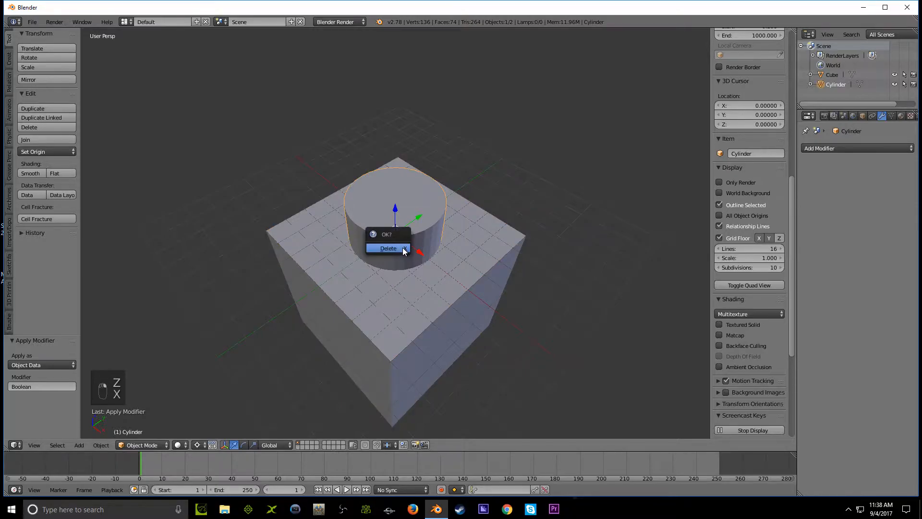
click(403, 247)
middle_drag(404, 248, 420, 301)
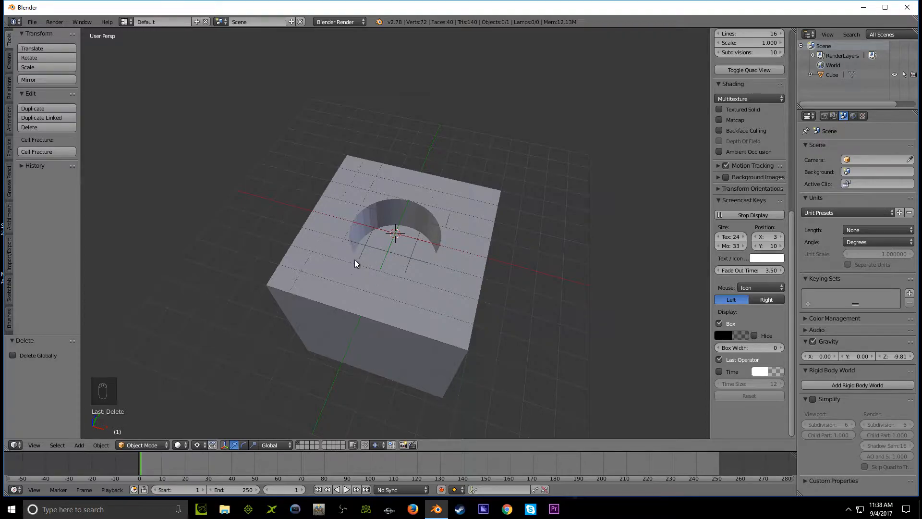
Step: Undo the cylinder's deletion and the Boolean cut, and remove the Boolean modifier from the cube
key(ctrl+z)
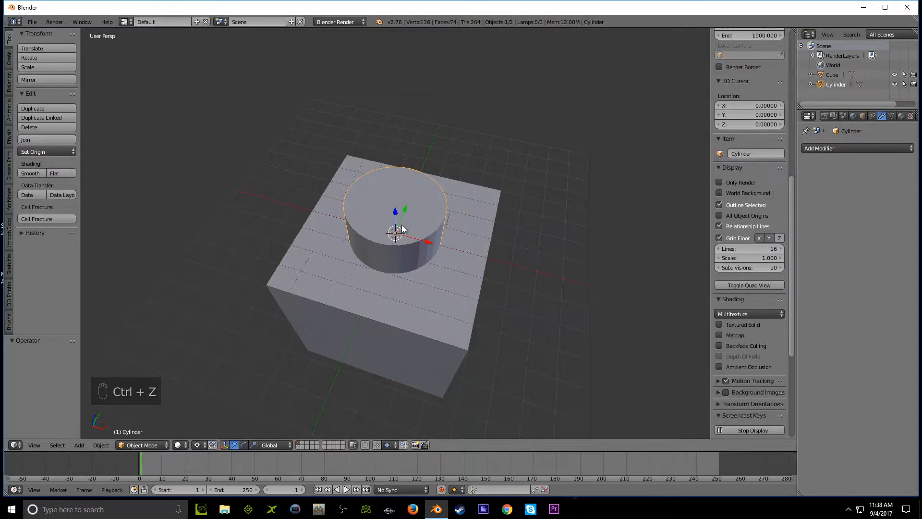
middle_drag(387, 238, 350, 196)
drag(396, 193, 398, 155)
right_click(398, 156)
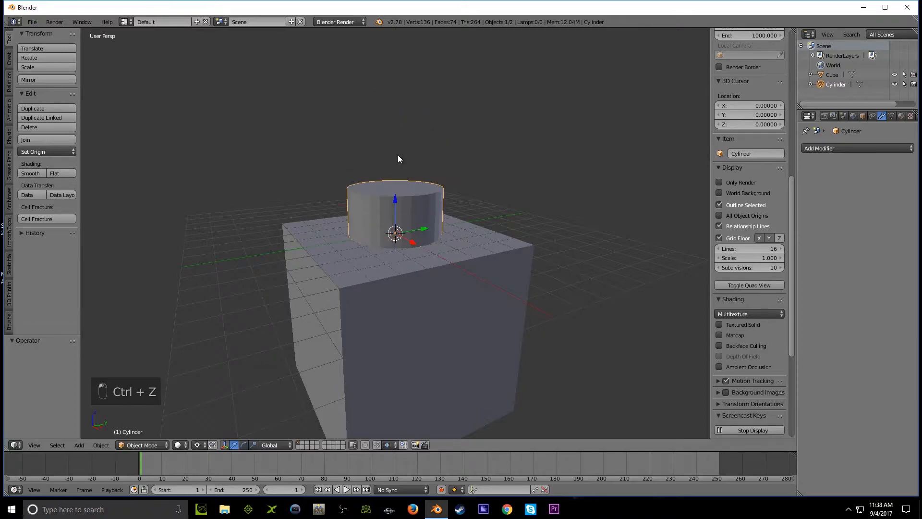
key(ctrl+z)
key(ctrl+z)
key(ctrl+z)
key(ctrl+z)
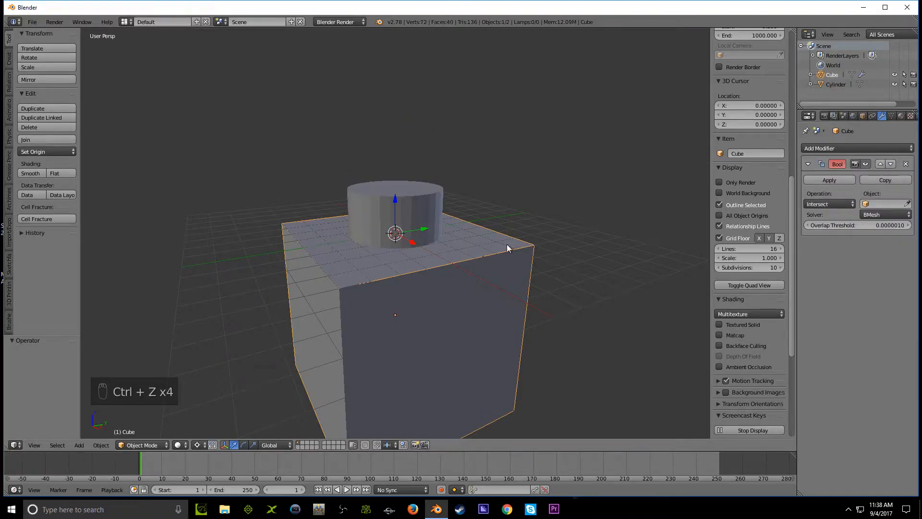
click(906, 164)
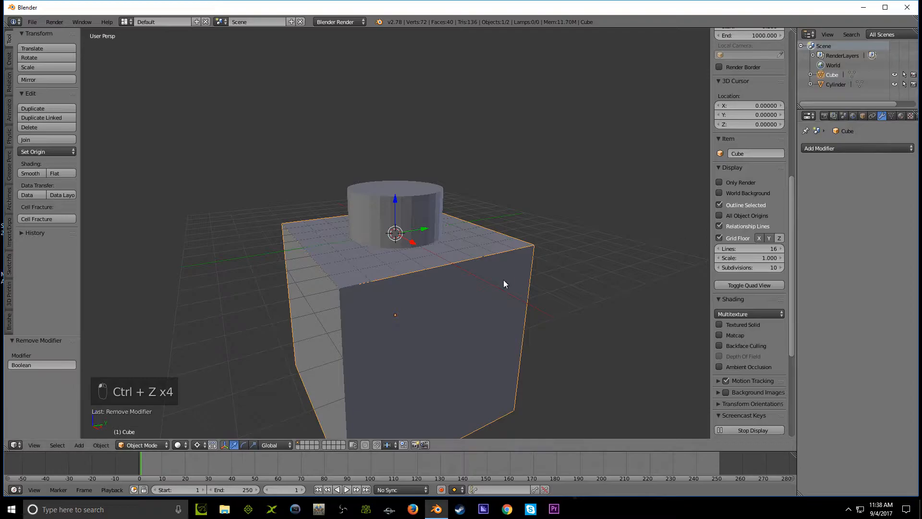
Step: Enter Edit Mode on the cylinder in wireframe shading and select its bottom face in face select mode
right_click(394, 236)
key(KP_1)
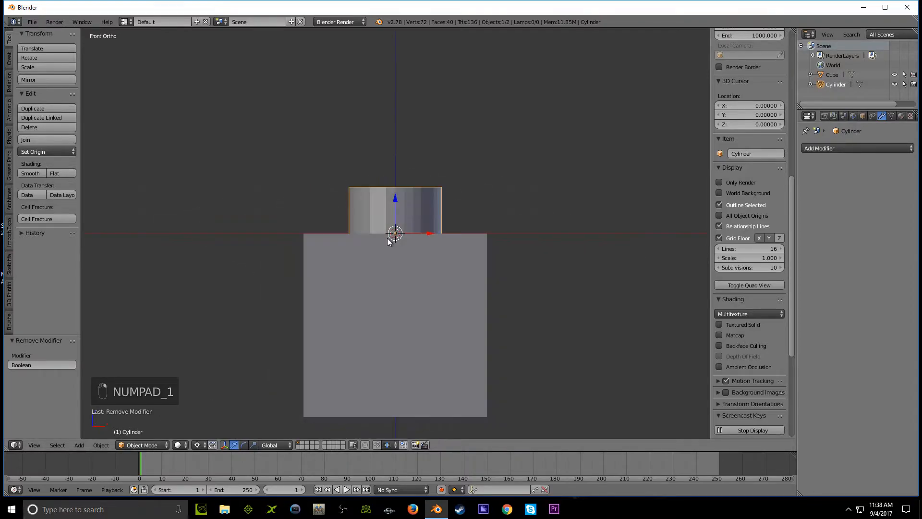
key(Tab)
key(z)
key(ctrl+Tab)
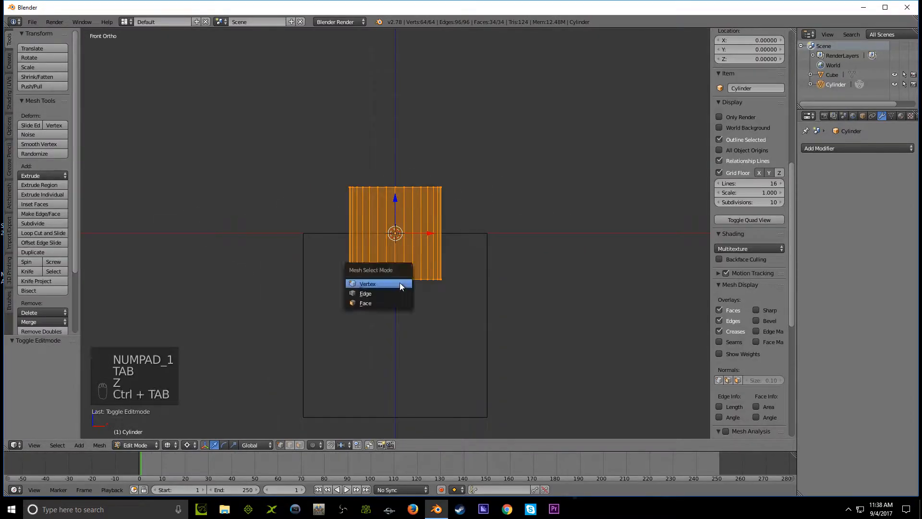
click(385, 303)
middle_drag(390, 305, 392, 249)
right_click(392, 241)
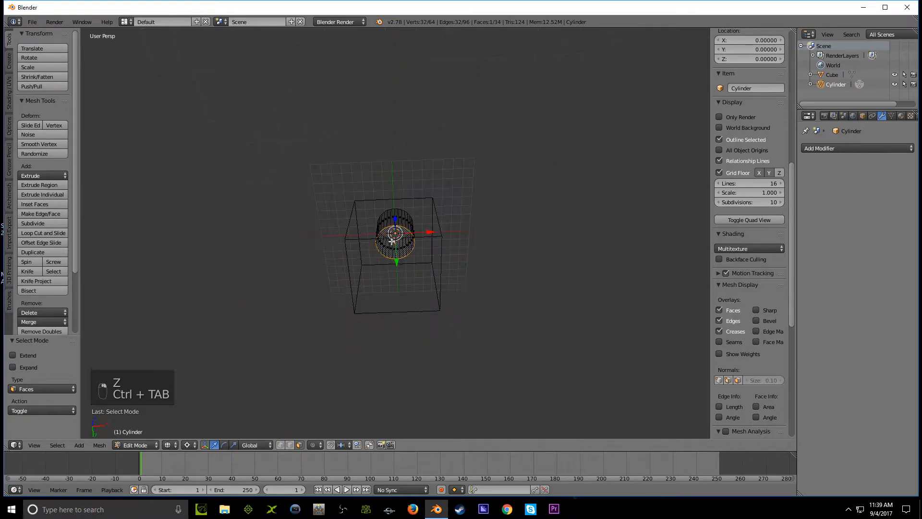
Step: Move the cylinder's bottom face 7 units down along the Z axis and return to Object Mode
key(KP_1)
scroll(395, 244, down, 1)
scroll(397, 234, up, 3)
scroll(396, 217, down, 1)
drag(395, 207, 412, 281)
text(7-)
key(Return)
key(Tab)
Step: Clear the selection, return to solid shading and select the cube
middle_drag(358, 244, 299, 309)
key(a)
key(a)
key(z)
right_click(424, 267)
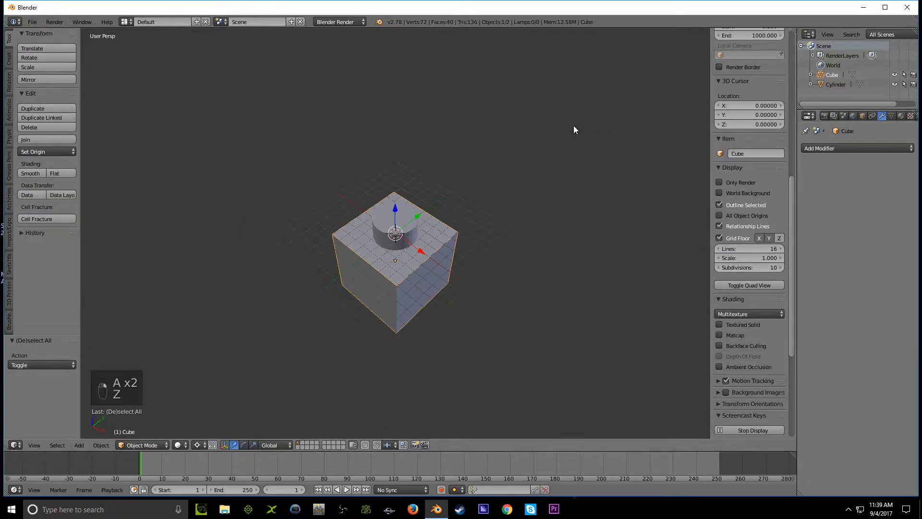
Step: Add a Boolean modifier to the cube with Cylinder as the object and Difference as the operation, and apply it
click(825, 148)
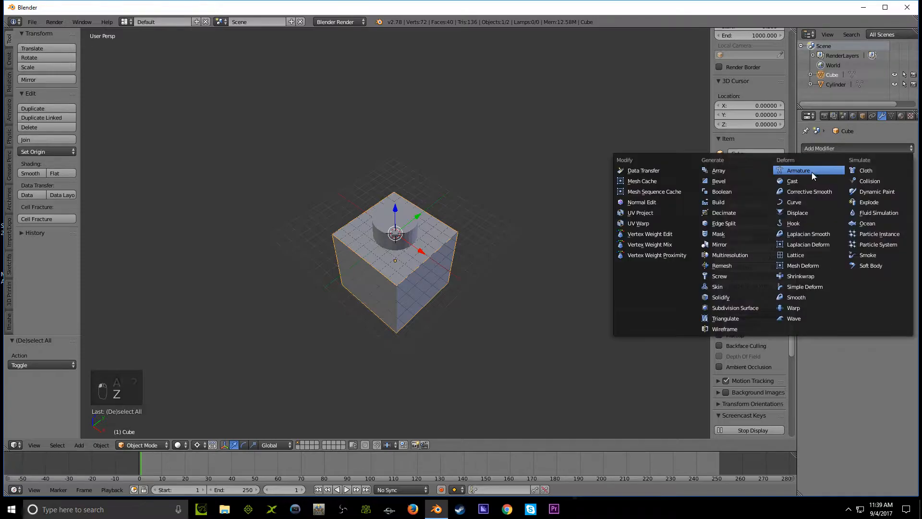
click(733, 192)
click(873, 203)
click(850, 216)
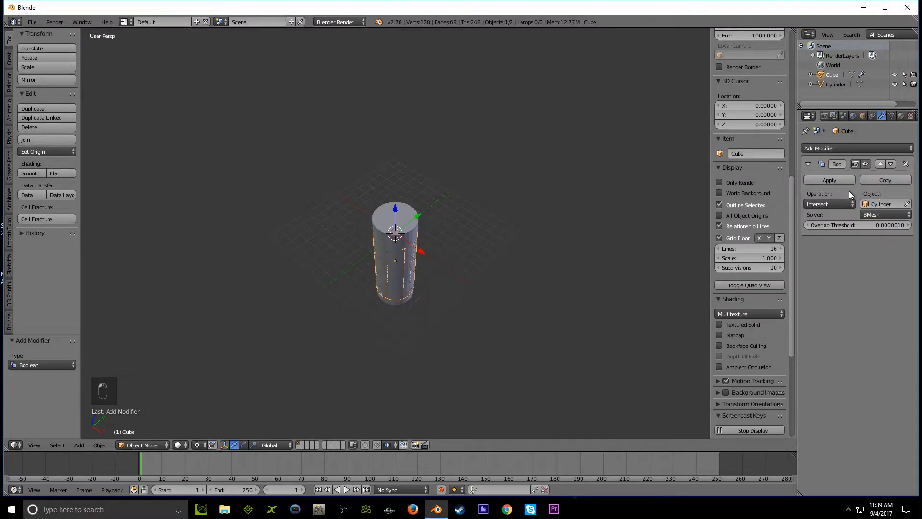
click(836, 204)
click(823, 174)
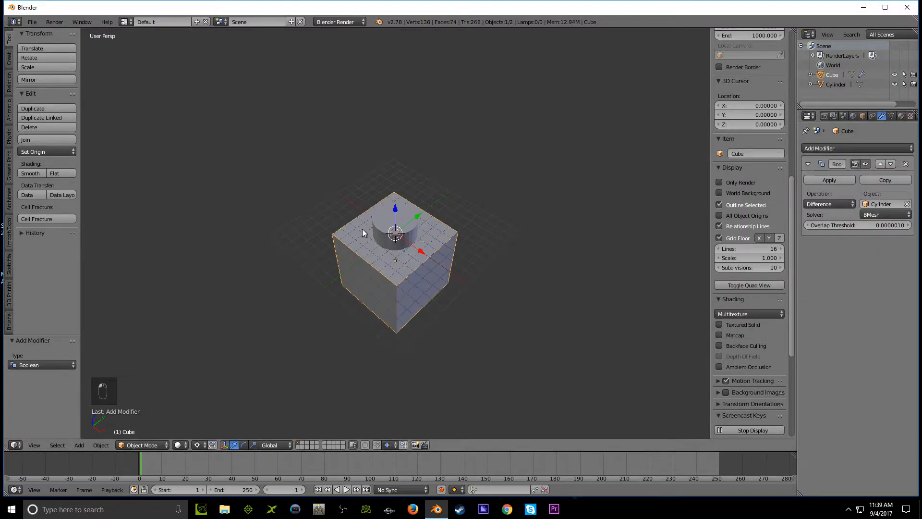
click(830, 180)
Step: Delete the cylinder and inspect the hole running through the cube
key(x)
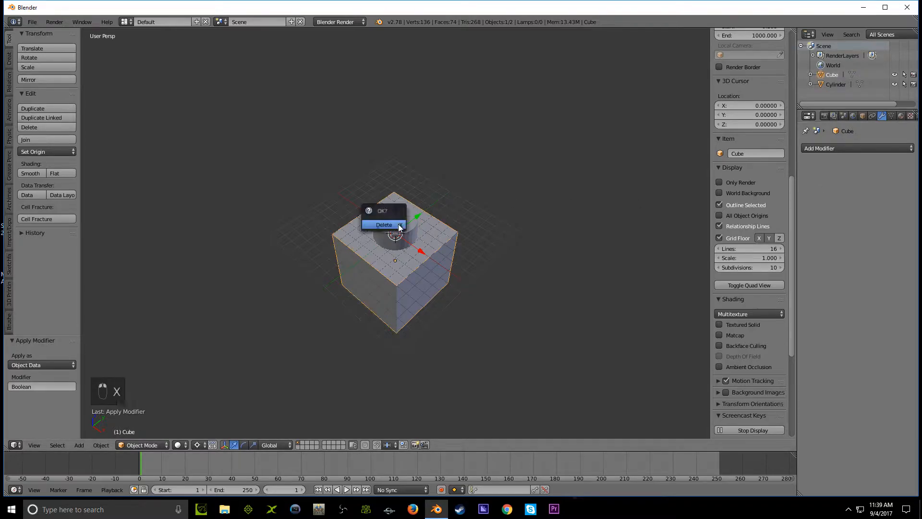
right_click(416, 211)
key(x)
click(415, 210)
scroll(415, 209, up, 5)
middle_drag(416, 209, 369, 328)
scroll(389, 181, down, 4)
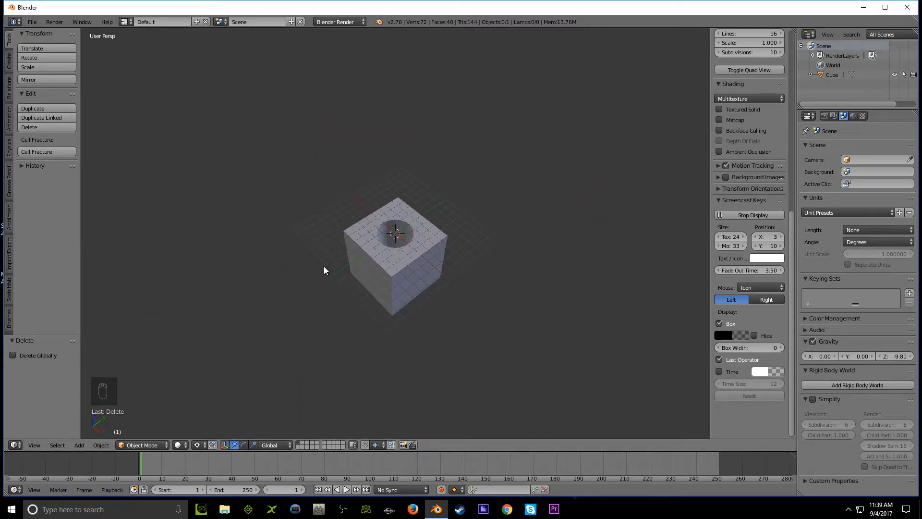
Step: Apply smooth shading to the cube and add an Edge Split modifier
scroll(339, 258, up, 5)
right_click(340, 259)
scroll(339, 258, up, 4)
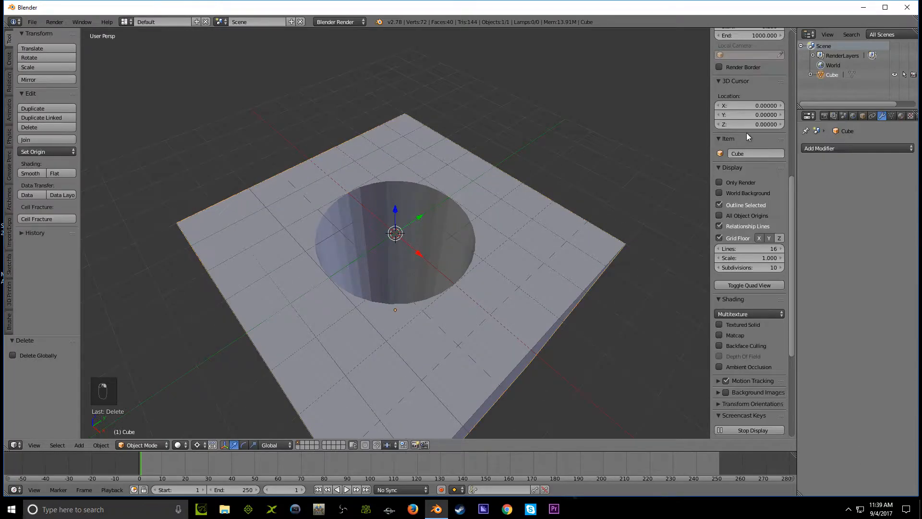
click(35, 172)
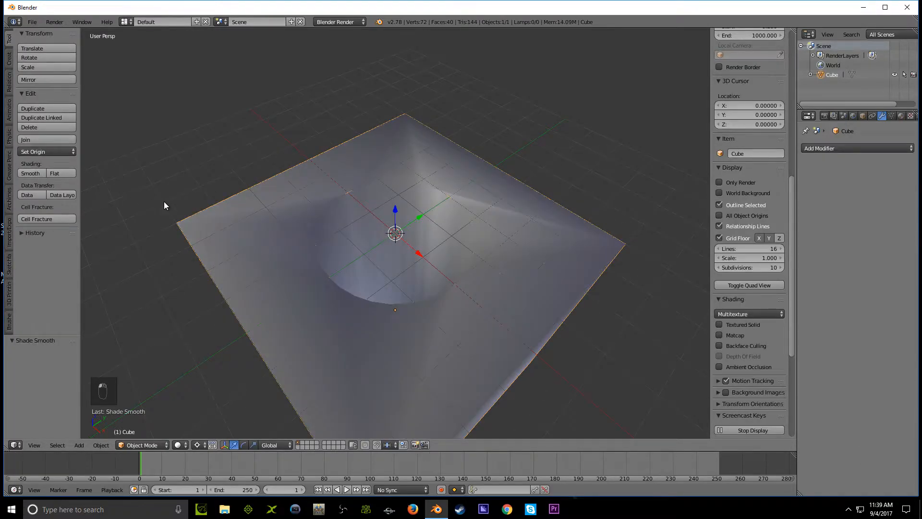
click(834, 148)
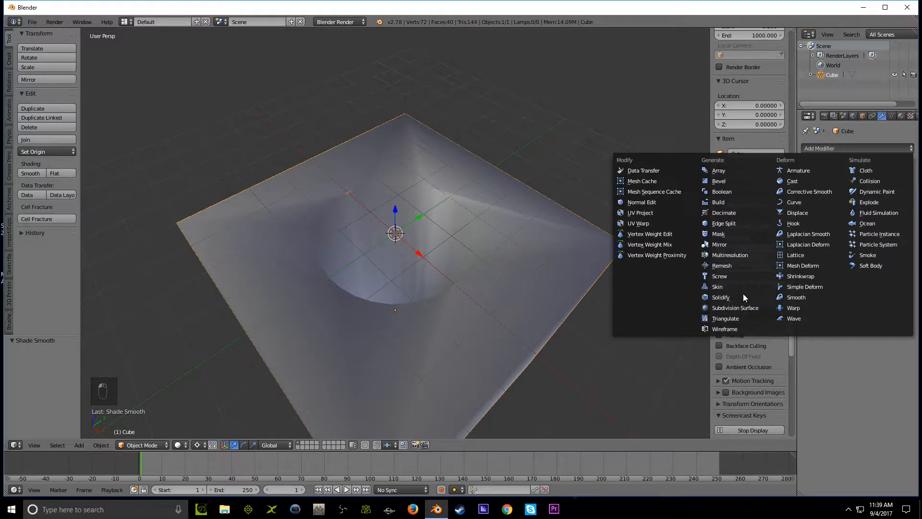
click(730, 224)
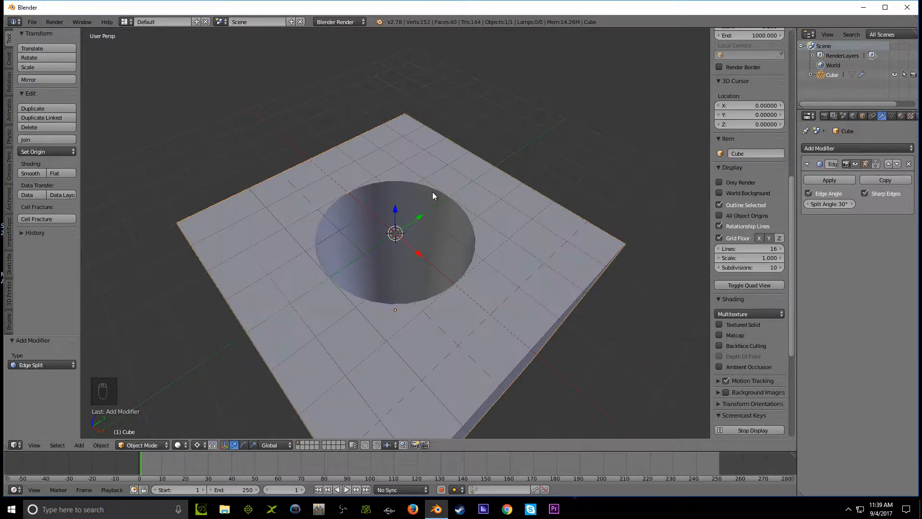
Step: Triangulate all of the cube's faces in Edit Mode and return to Object Mode
key(Tab)
key(a)
key(a)
key(a)
key(a)
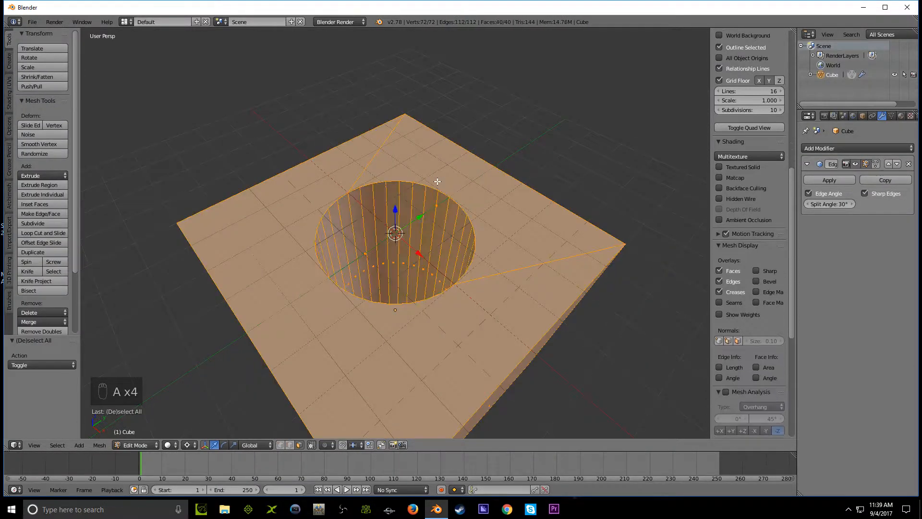
key(ctrl+t)
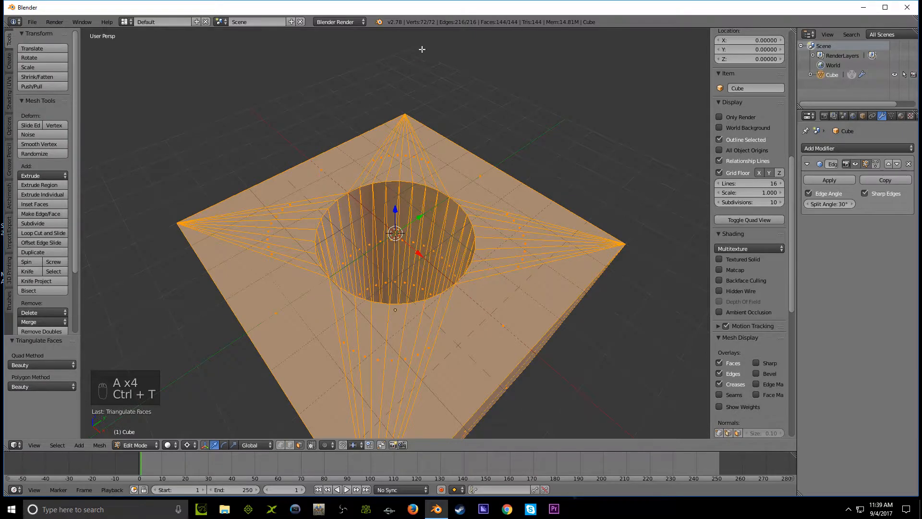
middle_drag(331, 156, 431, 253)
key(Tab)
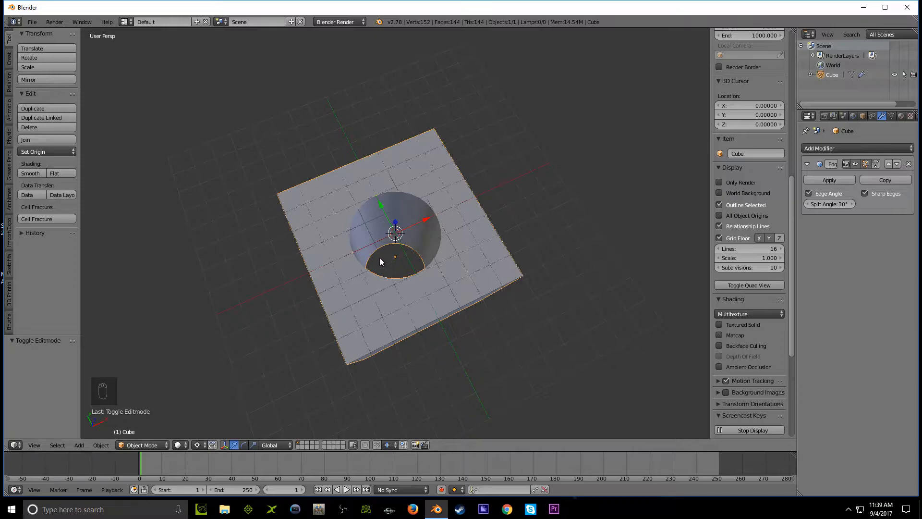
Step: Inspect the through hole and delete the cube from the scene
key(KP_1)
middle_drag(407, 303, 350, 397)
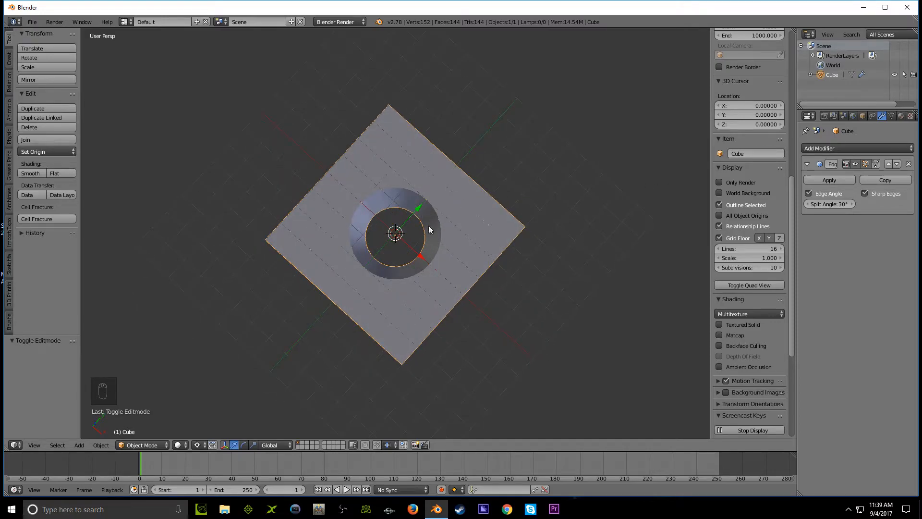
key(a)
key(a)
key(a)
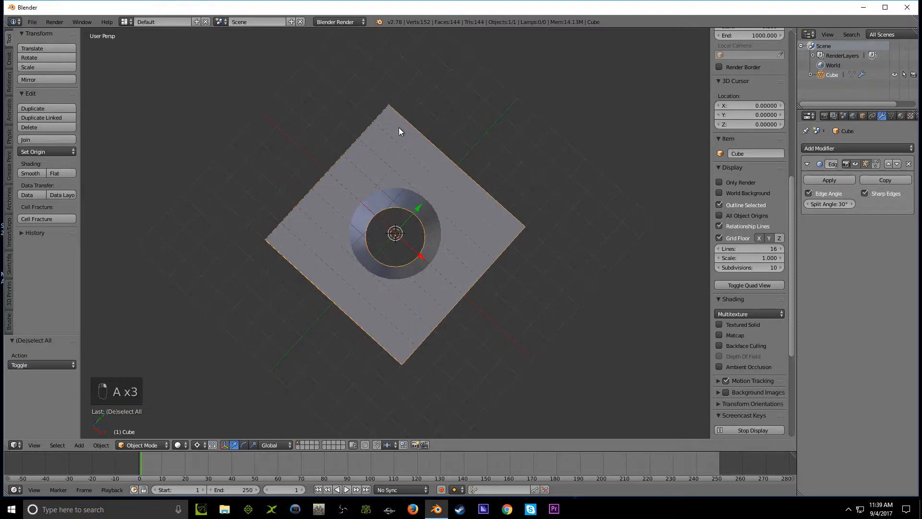
key(x)
click(448, 132)
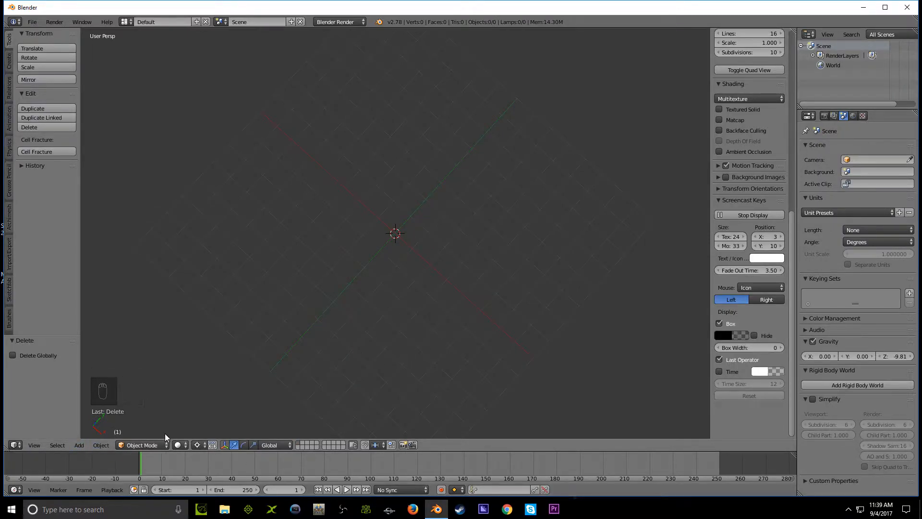
Step: Add a new cube and scale it by a factor of 4
click(78, 445)
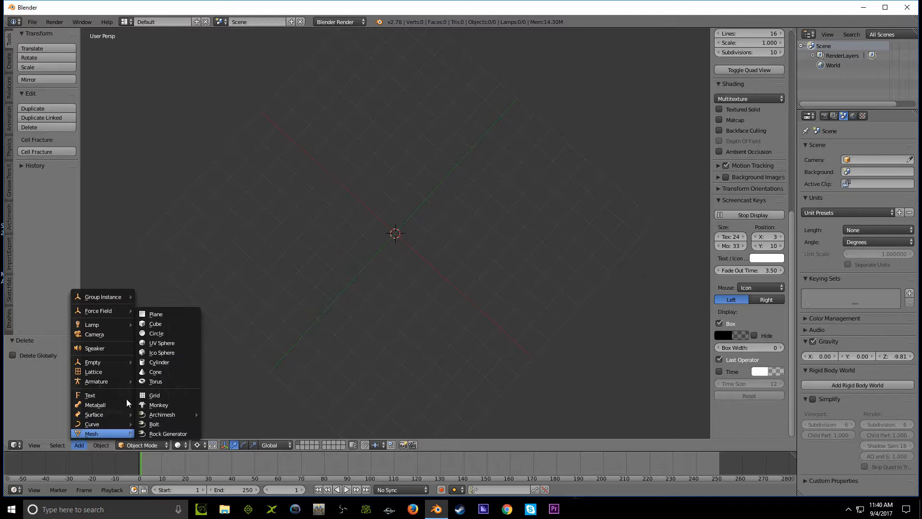
click(168, 326)
middle_drag(361, 278, 384, 244)
scroll(383, 244, up, 3)
key(s)
key(4)
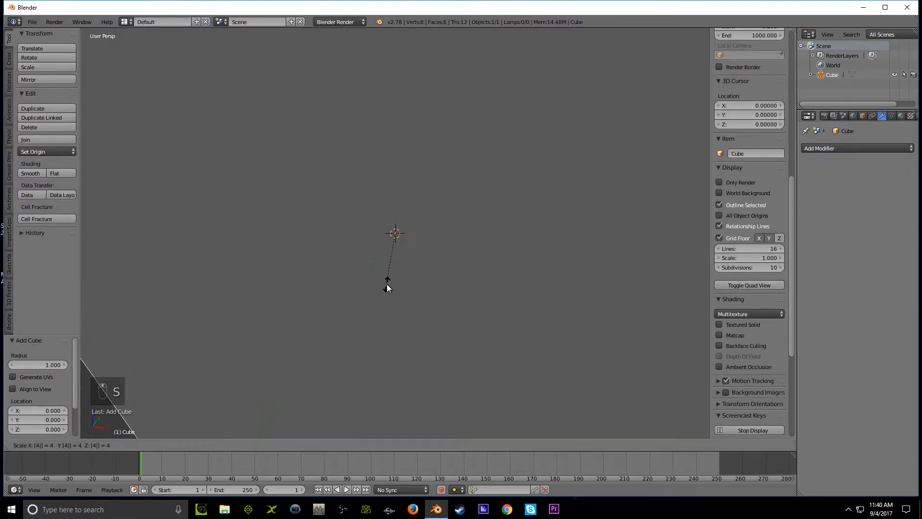
click(388, 284)
Step: Move the new cube 4 units down along the Z axis
scroll(399, 259, down, 4)
key(g)
key(z)
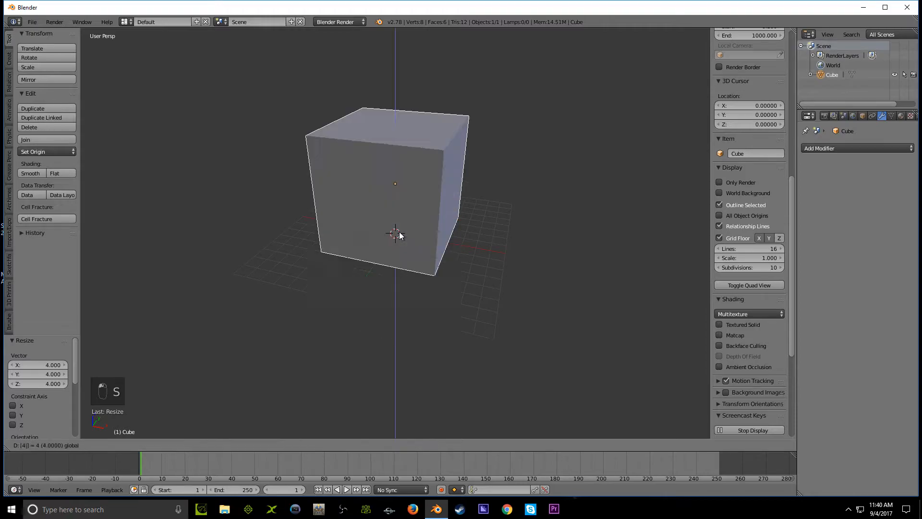
key(minus)
key(4)
click(402, 233)
Step: Add a cylinder and scale it by a factor of 2
scroll(258, 331, up, 3)
click(79, 445)
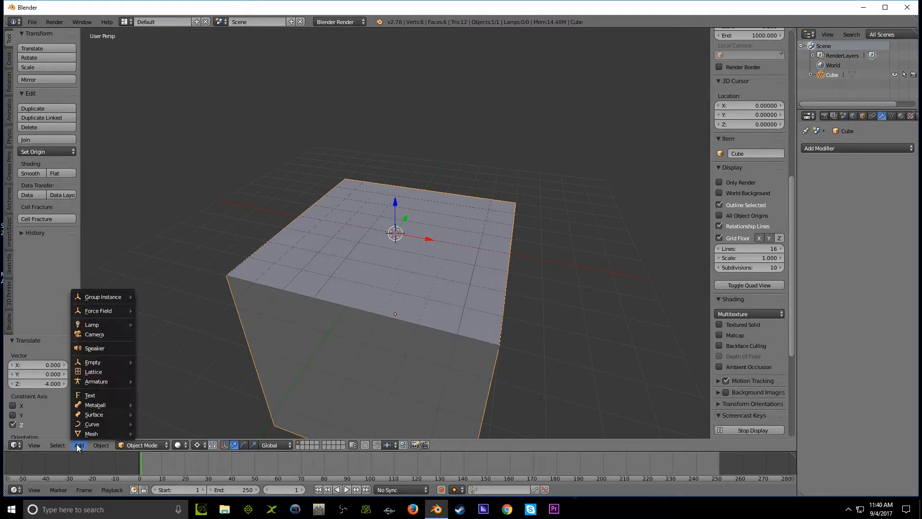
mouse_move(92, 434)
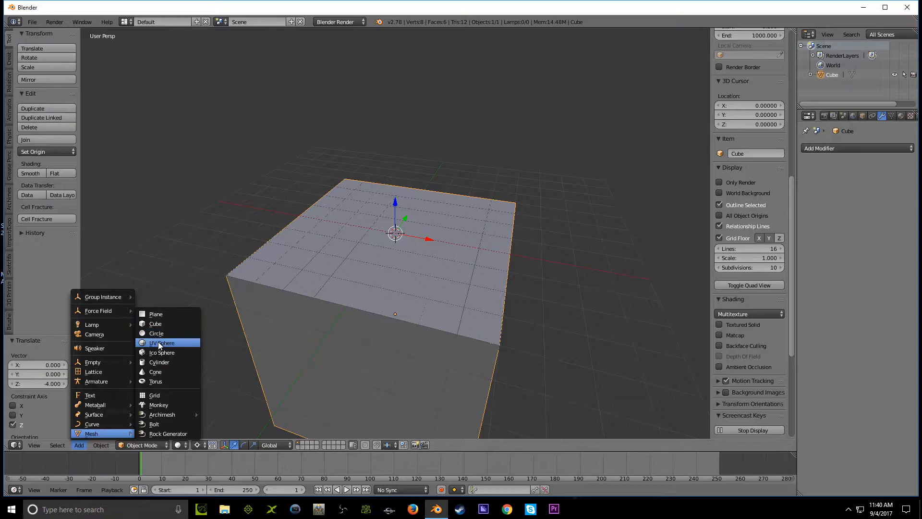
click(163, 361)
key(s)
key(2)
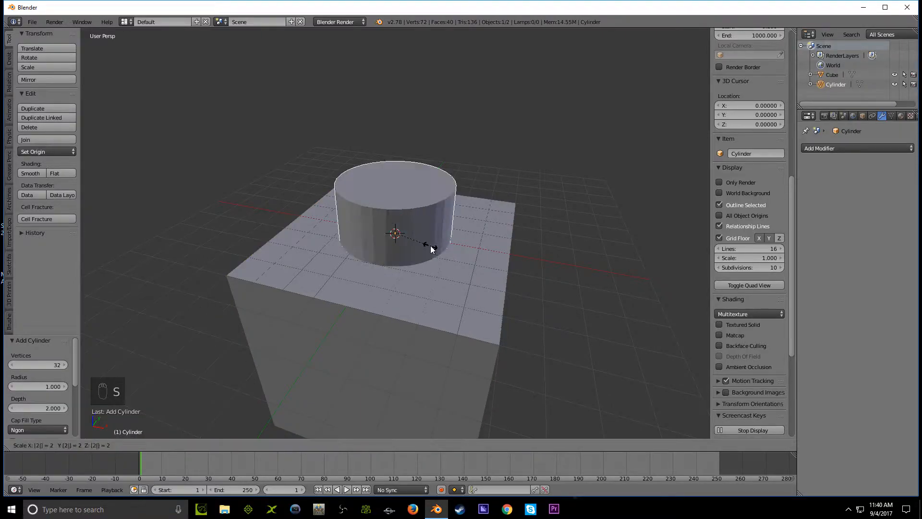
click(431, 246)
Step: Switch to the front view in wireframe shading and move the cylinder 1 unit up along the Z axis
middle_drag(431, 247, 370, 278)
key(z)
key(z)
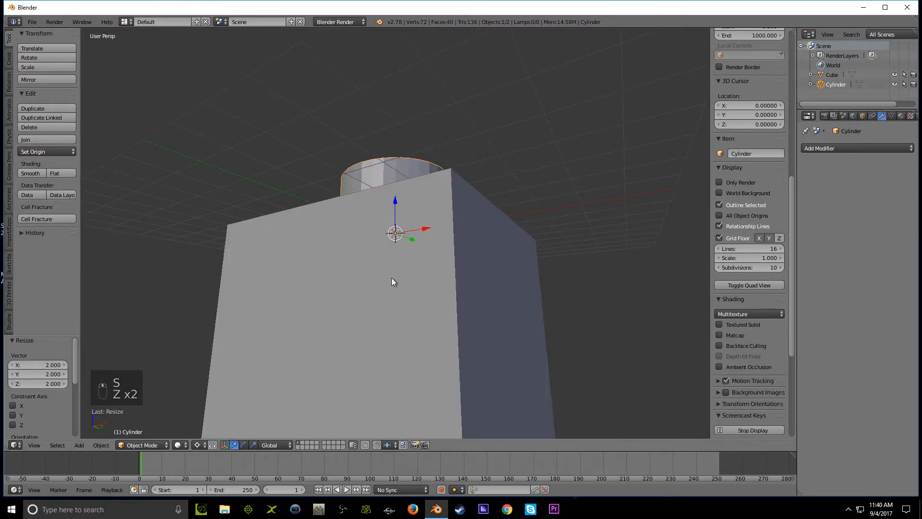
key(KP_1)
key(x)
key(z)
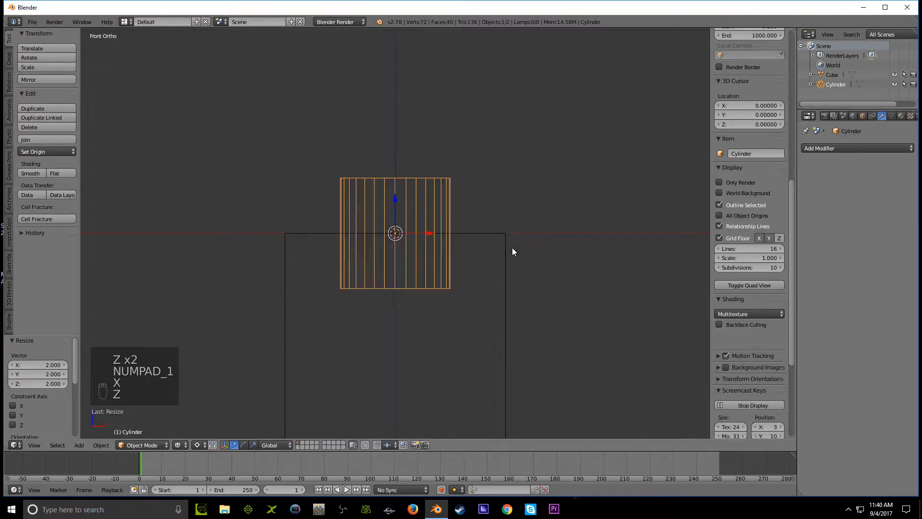
key(g)
key(z)
key(1)
key(Tab)
key(Tab)
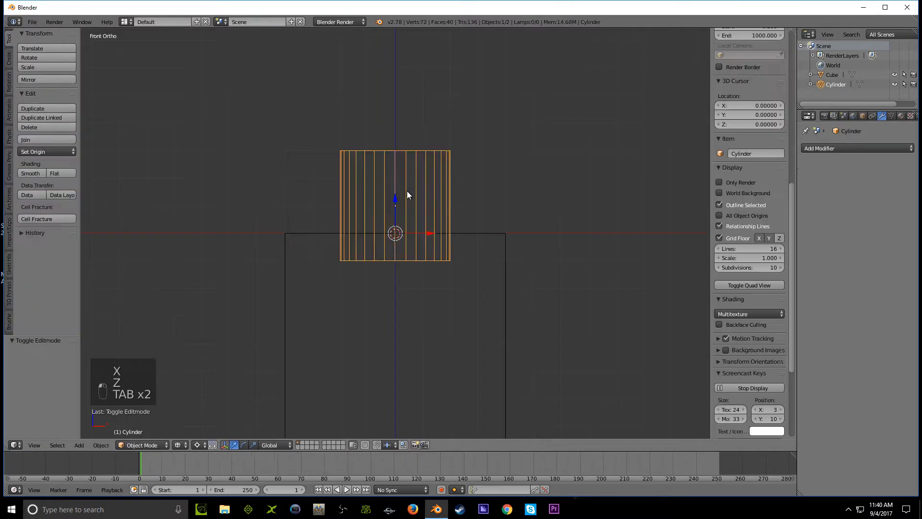
Step: Return to solid shading, clear the selection and select the cube below the cylinder
key(z)
key(a)
key(a)
key(a)
middle_drag(407, 192, 398, 315)
right_click(397, 315)
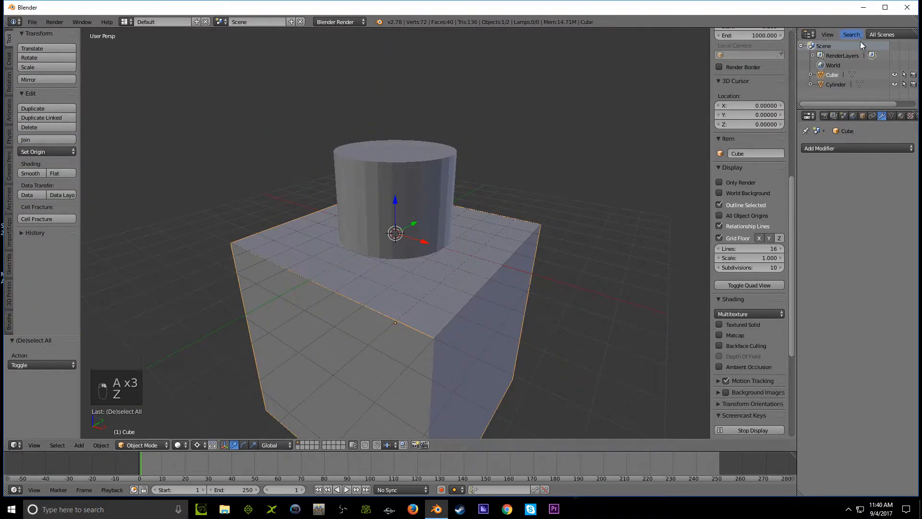
Step: Cut the cube with an applied Boolean modifier, using Cylinder as the object and Difference as the operation
click(858, 148)
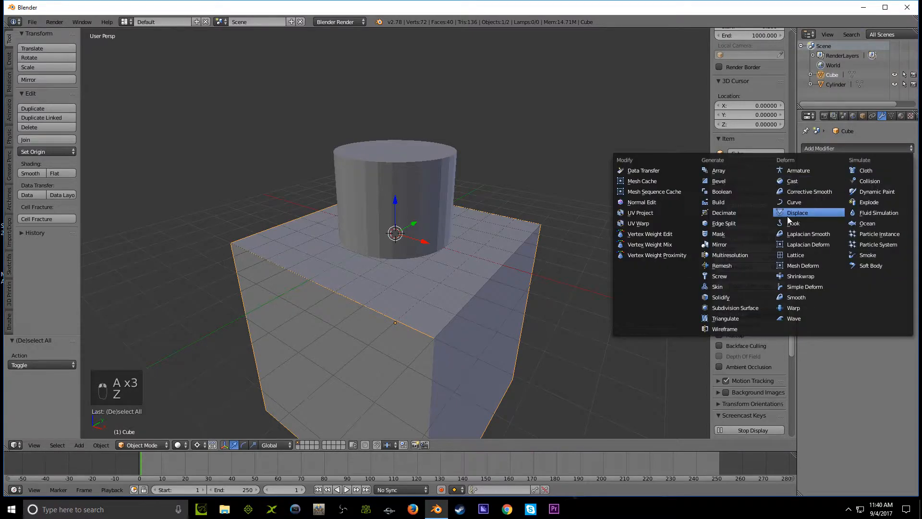
click(726, 193)
click(874, 204)
click(850, 219)
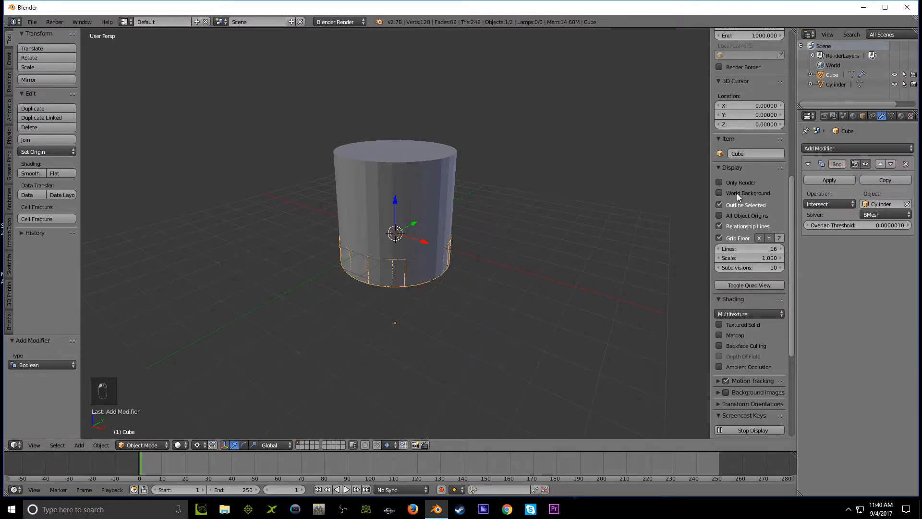
click(830, 204)
click(829, 168)
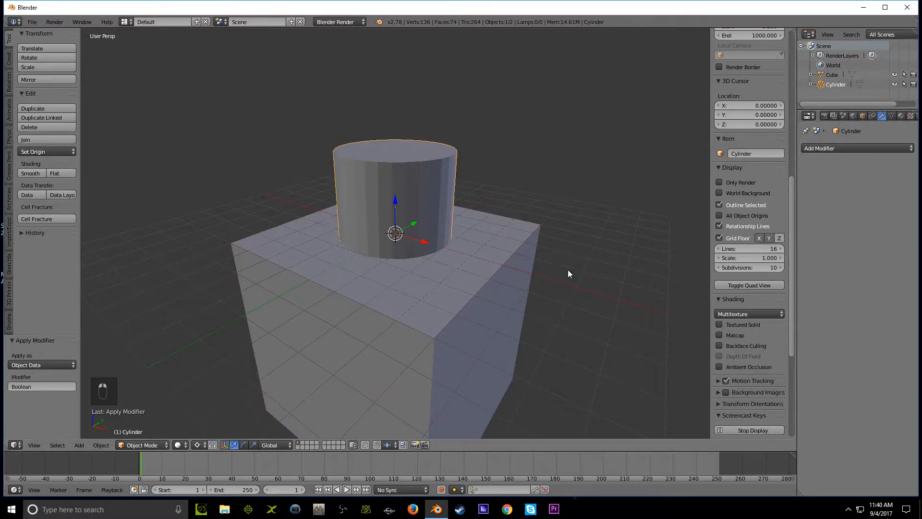
Step: Scale the cylinder by 0.5 and move it about 2 units down along the Z axis
text(s.5)
key(Return)
scroll(391, 202, up, 3)
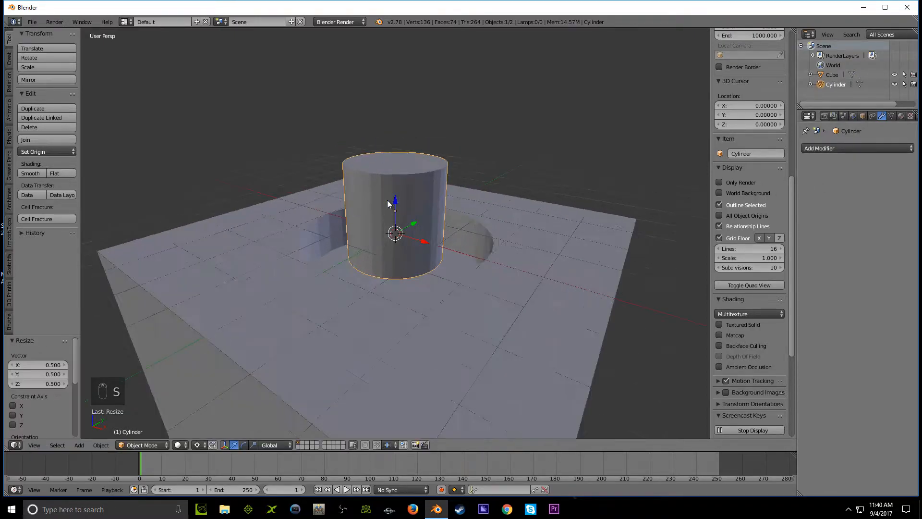
drag(394, 202, 401, 298)
scroll(406, 273, down, 11)
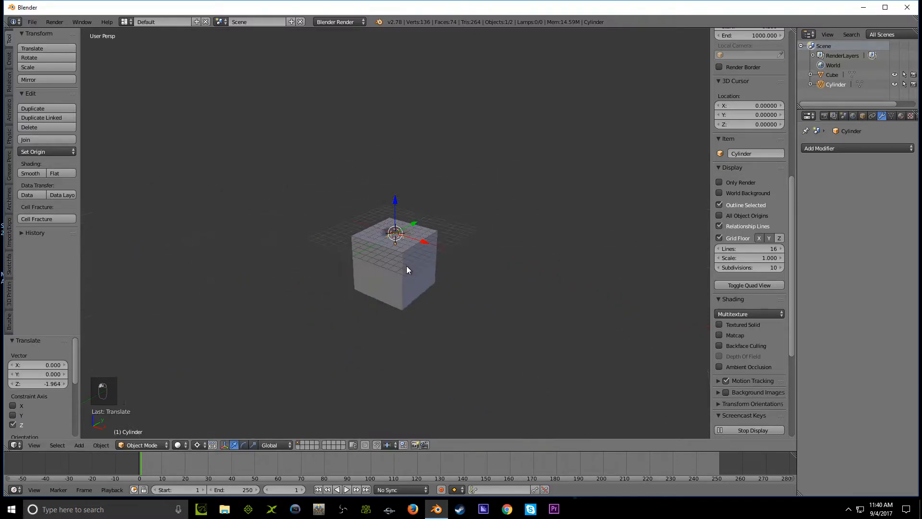
Step: Stretch the cylinder along the Z axis and move it up about 14.9 units so its lower end sits in the hole
key(s)
key(z)
click(328, 414)
drag(395, 201, 405, 84)
scroll(321, 261, up, 5)
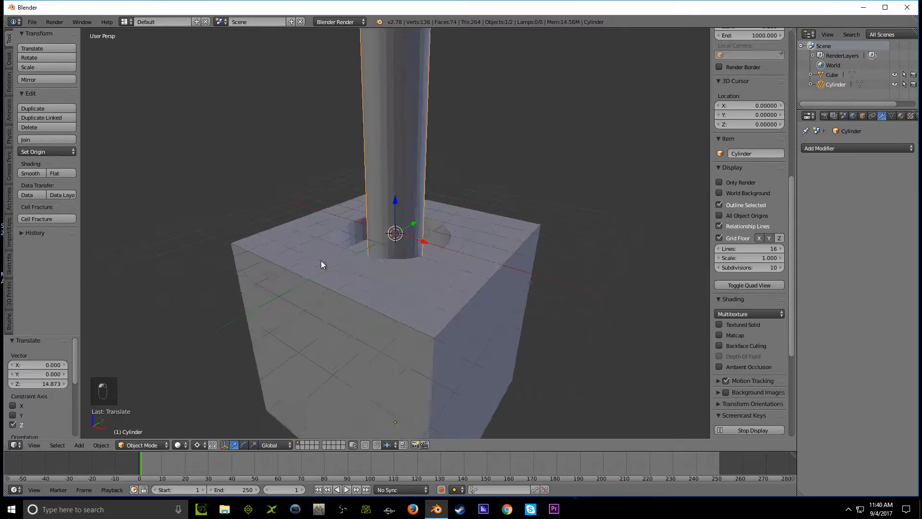
Step: Enlarge the cylinder uniformly by a factor of about 1.68, keeping it narrower than the existing hole
middle_drag(321, 261, 311, 311)
key(s)
click(239, 320)
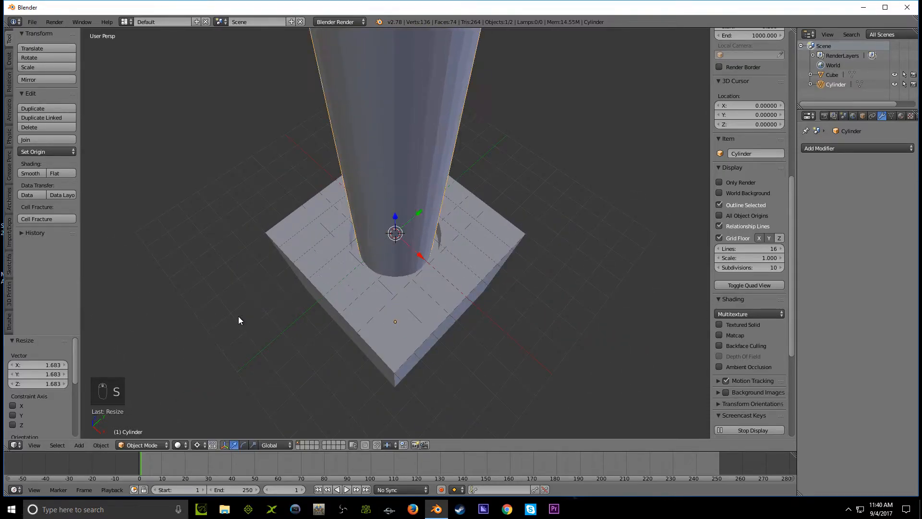
Step: Cut the narrower hole into the cube with an applied Boolean modifier, using Cylinder as the object and Difference as the operation
right_click(428, 361)
click(837, 148)
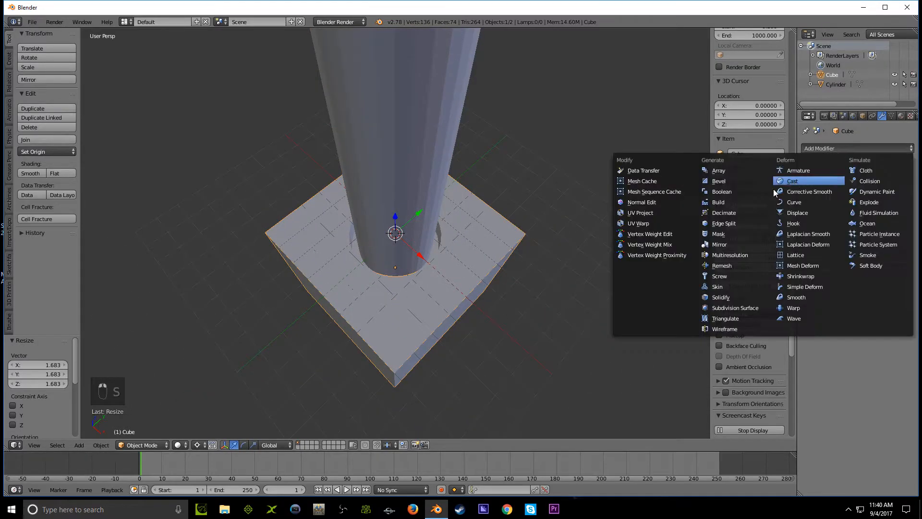
click(739, 194)
click(884, 203)
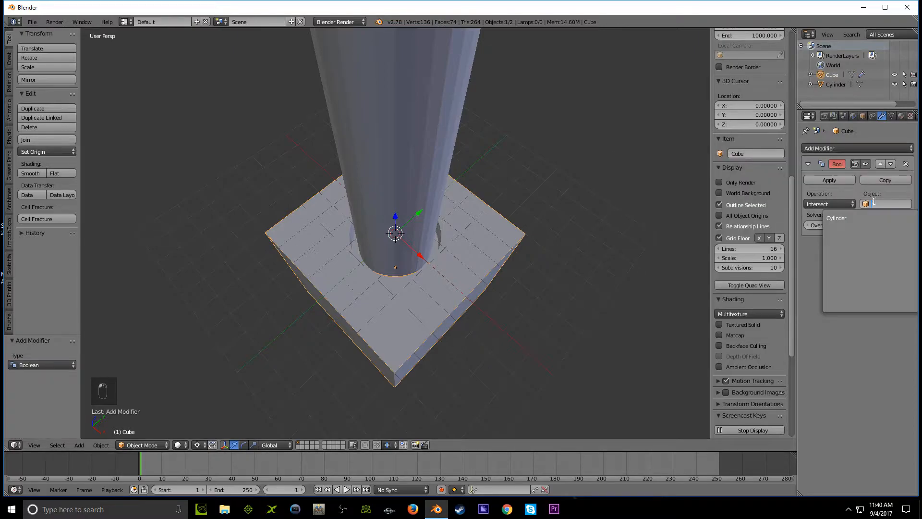
click(836, 216)
click(835, 210)
click(829, 170)
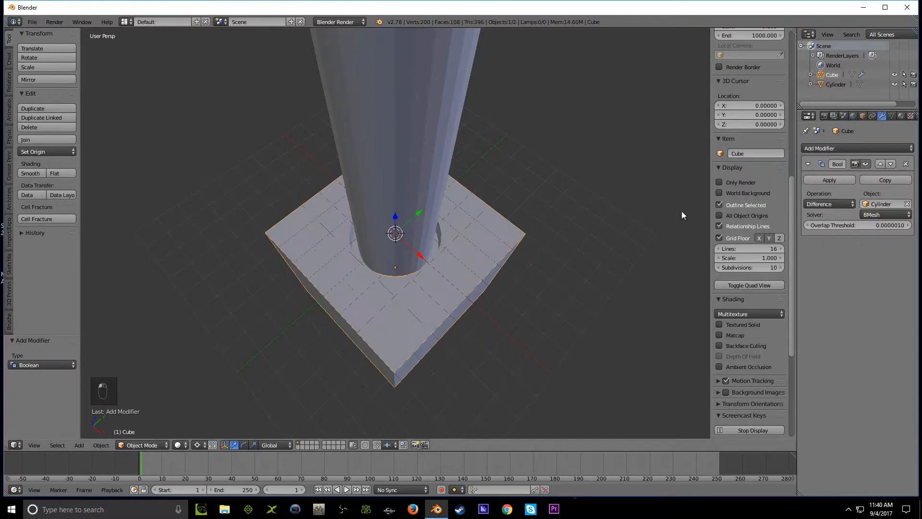
click(830, 180)
Step: Delete the tall cutting cylinder, leaving the cube with the stepped hole
right_click(402, 159)
key(x)
click(402, 166)
middle_drag(403, 170, 331, 267)
scroll(382, 240, up, 3)
scroll(383, 239, up, 3)
Step: Triangulate all faces of the cube in Edit Mode and return to Object Mode
right_click(333, 205)
scroll(332, 204, down, 3)
key(Tab)
key(Tab)
key(Tab)
key(a)
key(a)
key(a)
key(a)
key(a)
key(a)
key(a)
key(ctrl+t)
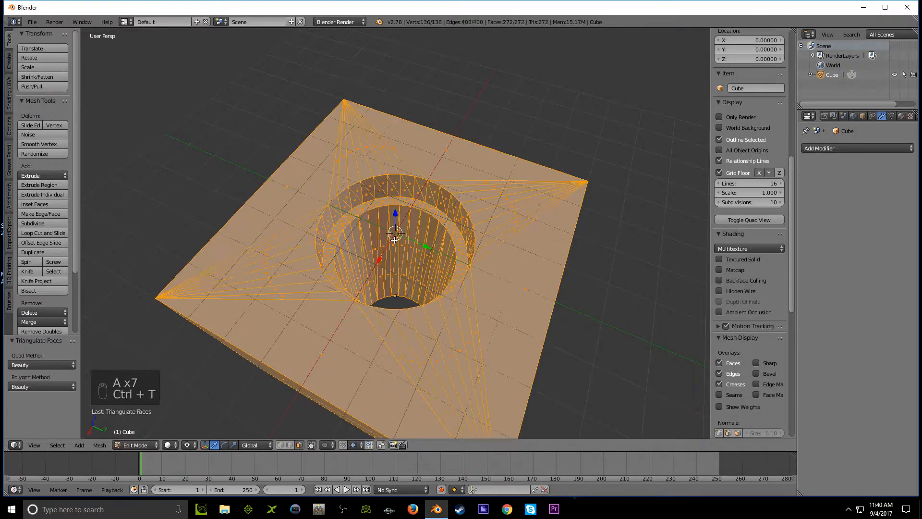
key(Tab)
Step: Deselect the cube and examine its stepped hole in wireframe and solid display
key(a)
key(a)
mouse_move(368, 213)
middle_down()
mouse_move(396, 378)
mouse_move(518, 317)
mouse_move(660, 280)
mouse_move(443, 146)
mouse_move(444, 257)
mouse_move(414, 255)
mouse_move(391, 311)
mouse_move(292, 231)
mouse_move(313, 274)
mouse_move(395, 296)
mouse_move(410, 333)
mouse_move(375, 308)
mouse_move(362, 228)
middle_up()
scroll(443, 256, down, 3)
key(z)
key(z)
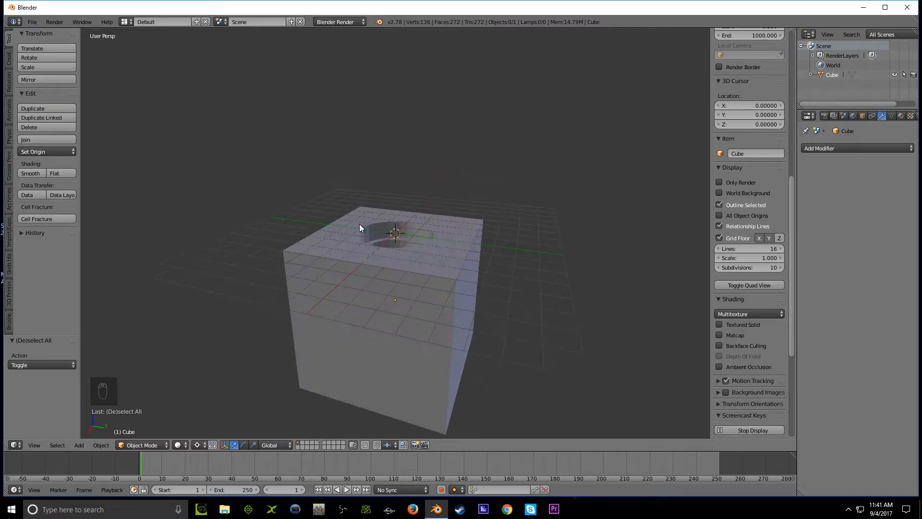
Step: Shade the cube smooth and add an Edge Split modifier with a 30° split angle
right_click(377, 207)
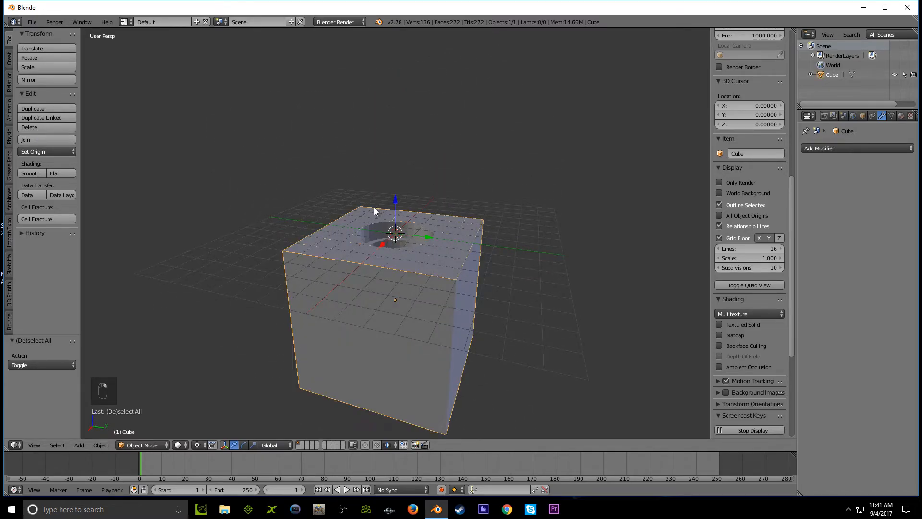
middle_drag(370, 207, 373, 261)
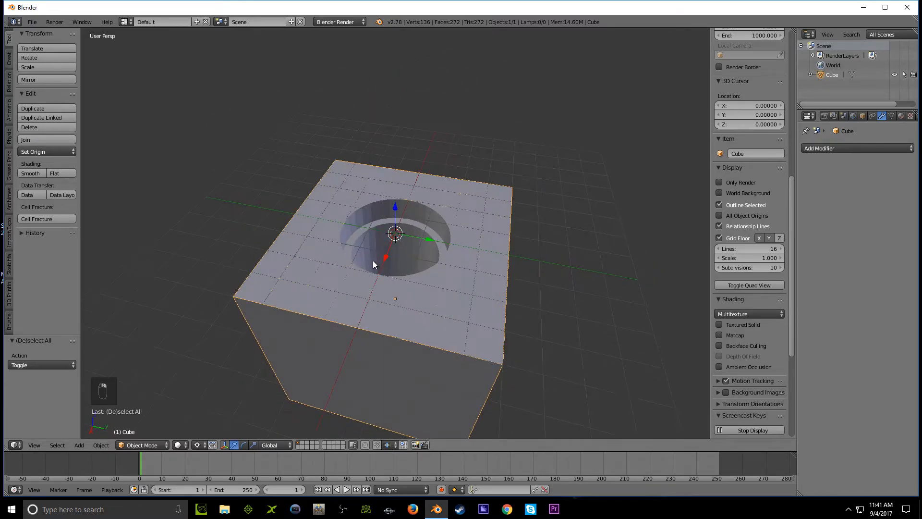
click(30, 173)
click(834, 147)
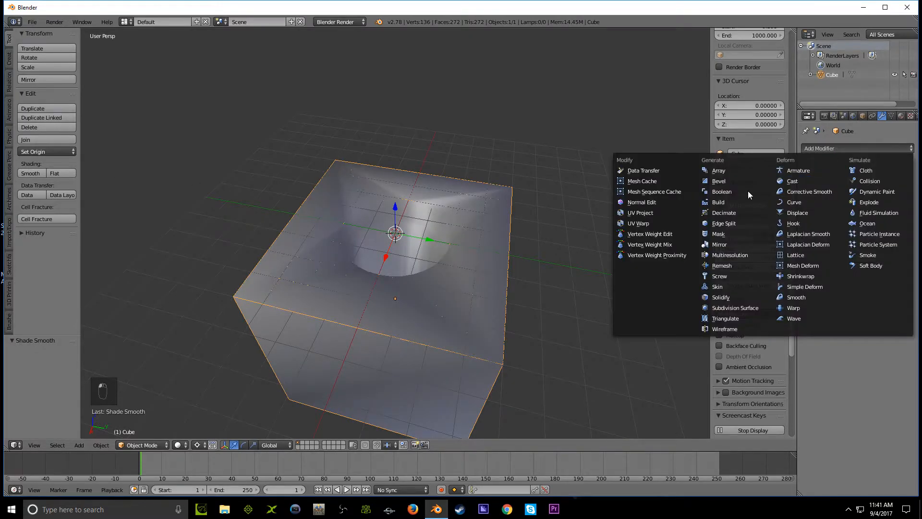
click(724, 224)
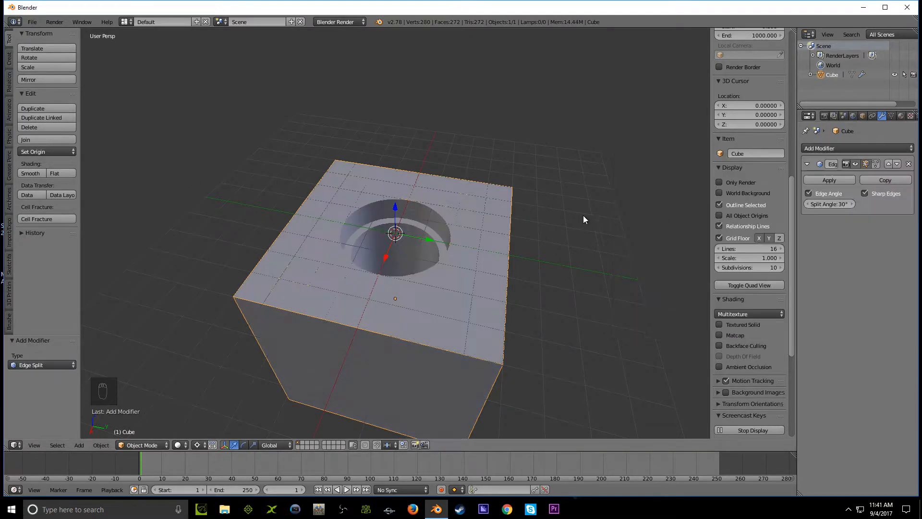
Step: Apply the Edge Split modifier and examine the cube's mesh around the stepped hole
scroll(468, 229, up, 6)
key(Tab)
key(Tab)
key(Tab)
key(Tab)
key(Tab)
scroll(494, 250, down, 15)
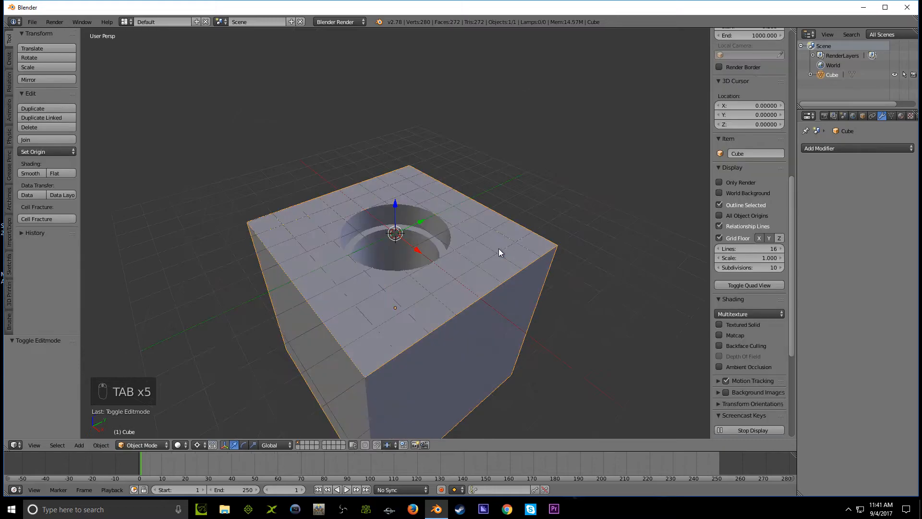
Step: Delete the cube and add a new mesh cylinder to the empty scene
key(x)
click(455, 250)
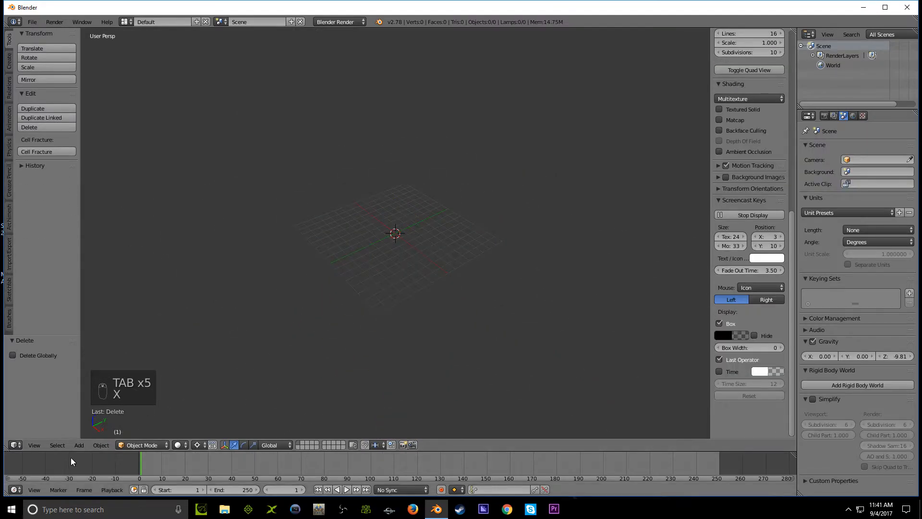
click(79, 445)
mouse_move(88, 433)
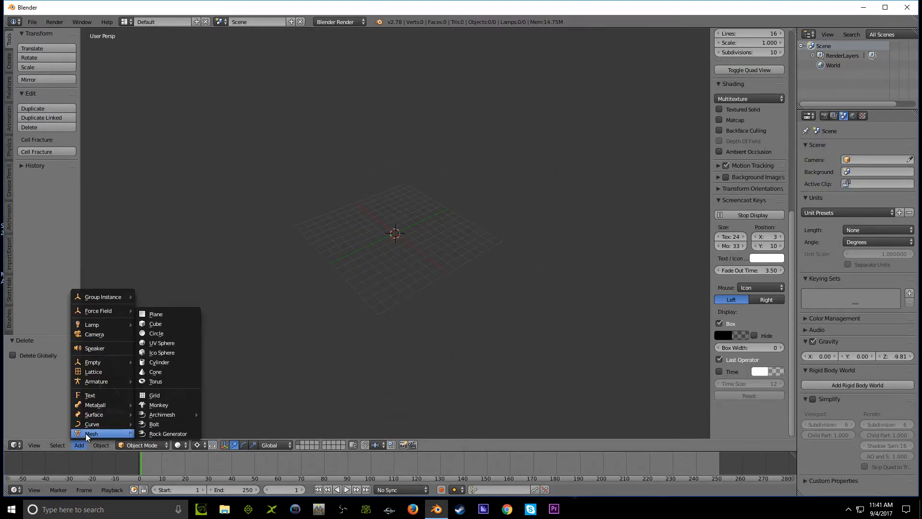
click(154, 361)
scroll(411, 235, up, 4)
scroll(409, 250, up, 4)
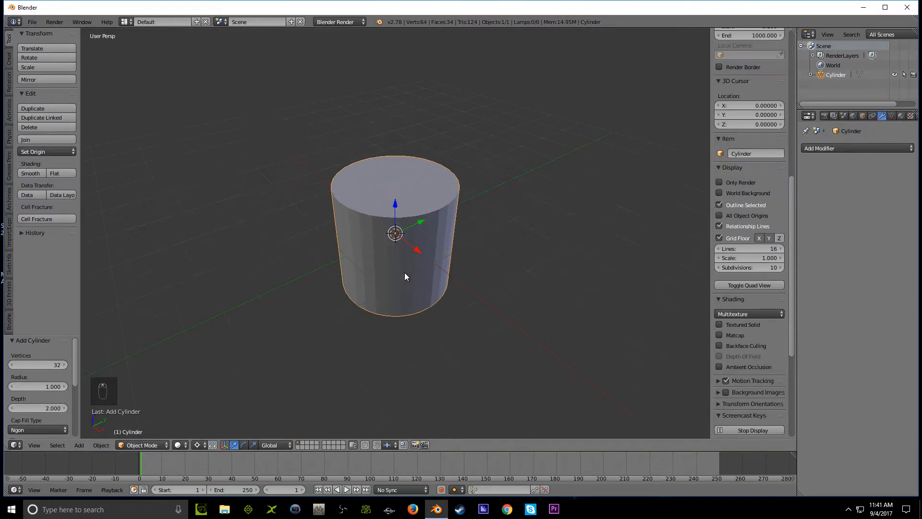
Step: Rotate the cylinder 90° about the X axis and enlarge it uniformly by a factor of about 7.53
key(r)
key(x)
key(9)
key(0)
key(Return)
scroll(404, 260, down, 5)
key(s)
click(203, 307)
scroll(267, 294, down, 6)
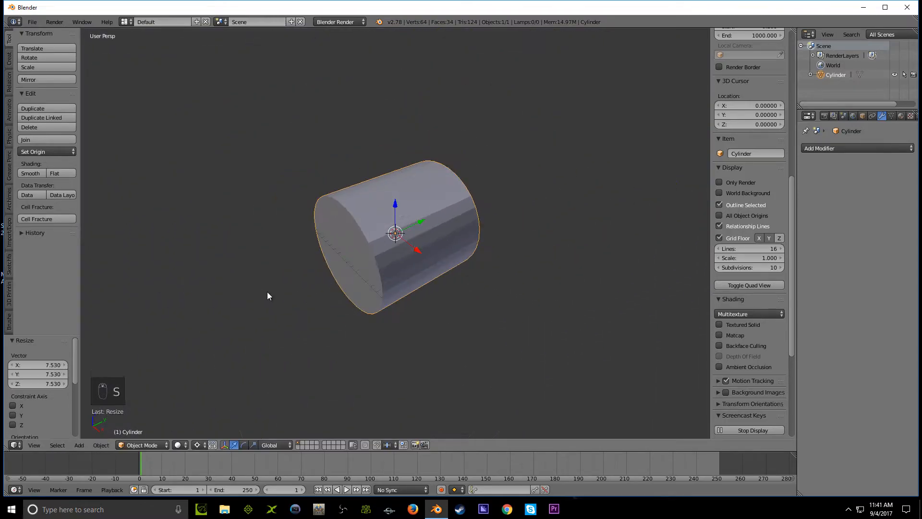
Step: Duplicate the cylinder in place and stand the copy upright with 90° rotations about the Z and Y axes
scroll(377, 306, up, 2)
key(shift+d)
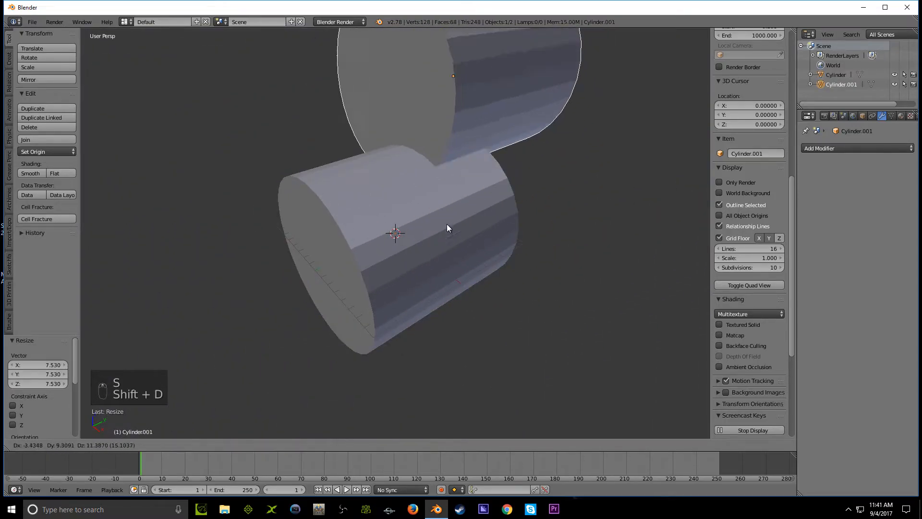
right_click(421, 272)
text(rz90)
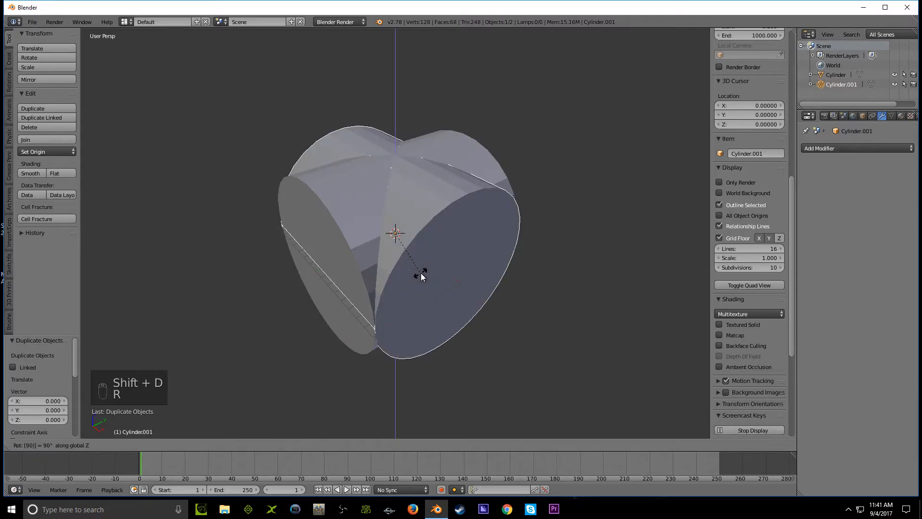
click(421, 273)
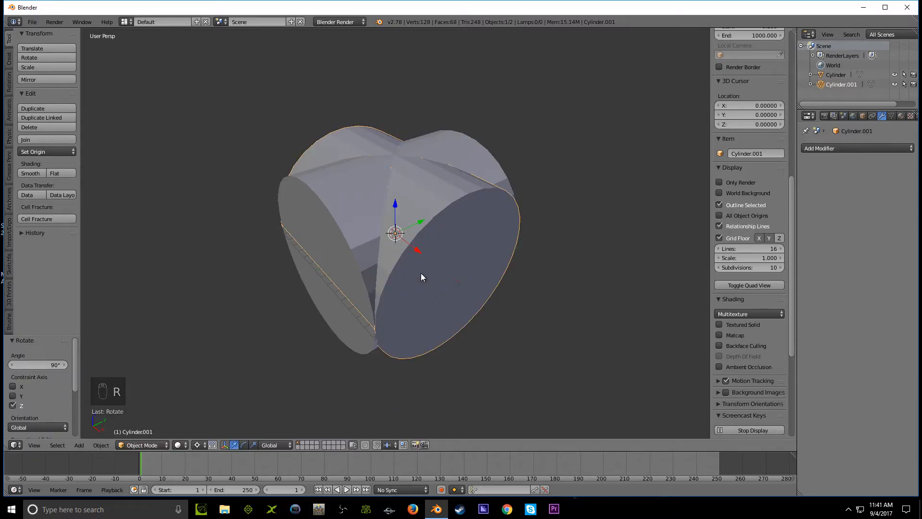
text(rx90)
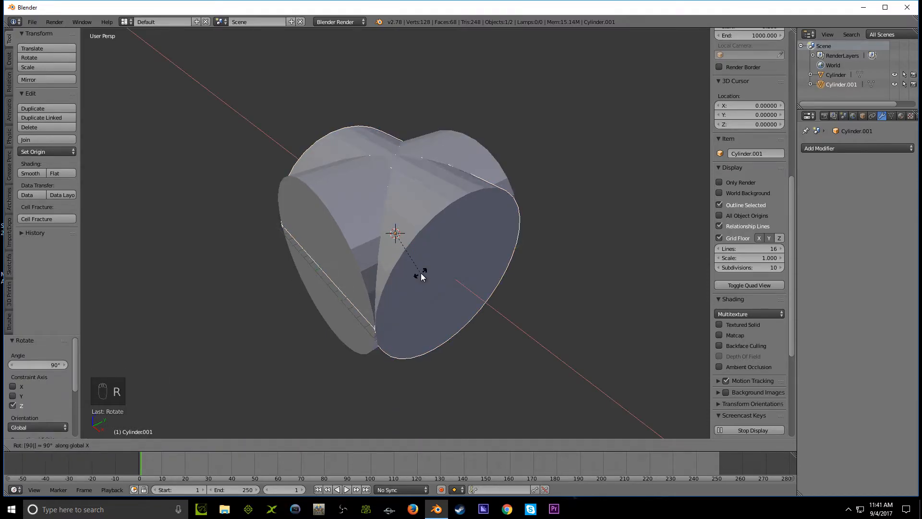
click(419, 273)
Step: Scale the upright copy down to roughly half size and raise it about 7.48 units along the Z axis
key(s)
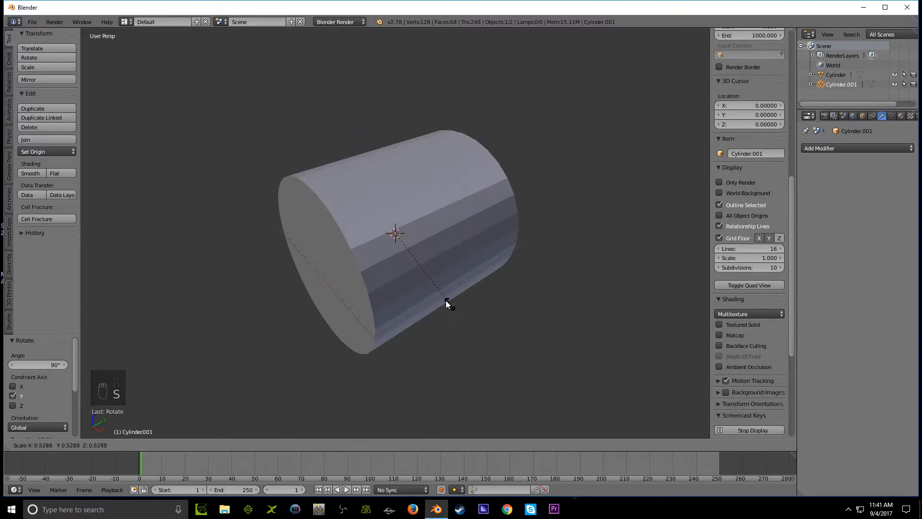
click(452, 307)
drag(396, 213, 388, 129)
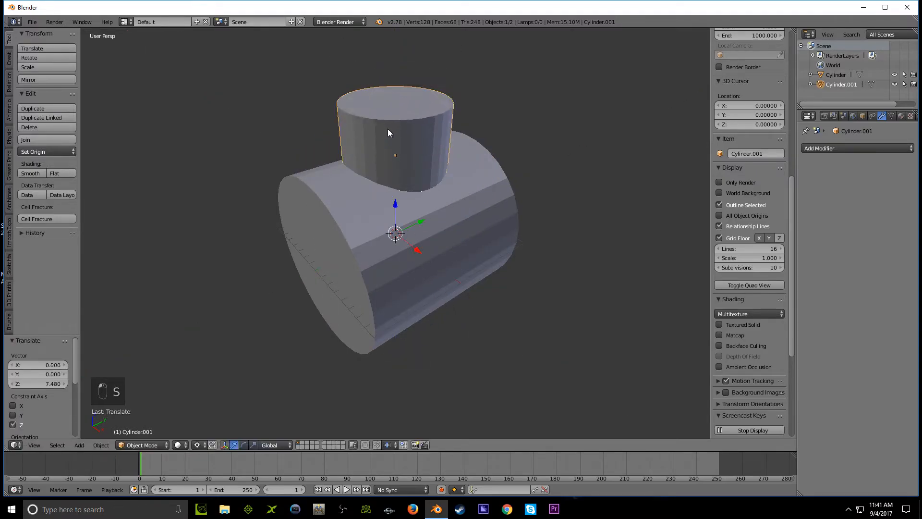
Step: Scale both cylinders down together by a factor of about 0.271
middle_drag(453, 269, 351, 250)
key(a)
key(a)
key(a)
key(s)
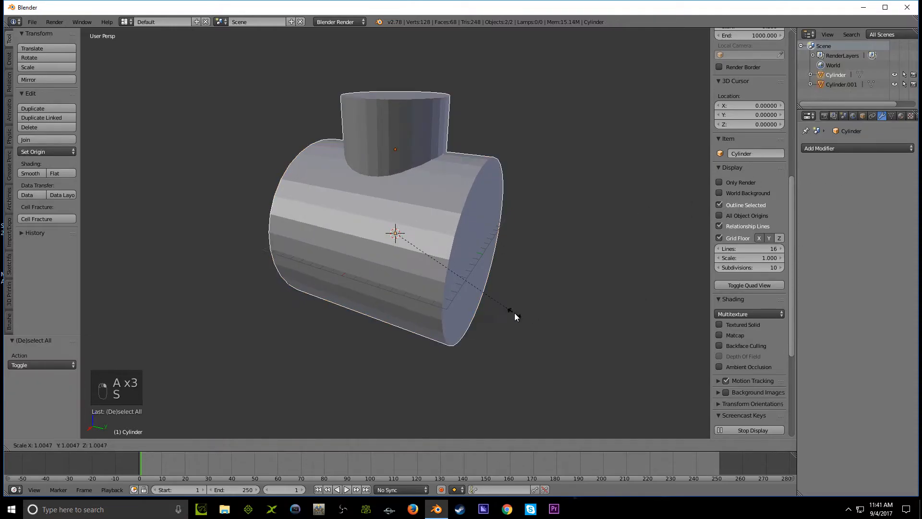
click(431, 245)
scroll(433, 246, up, 7)
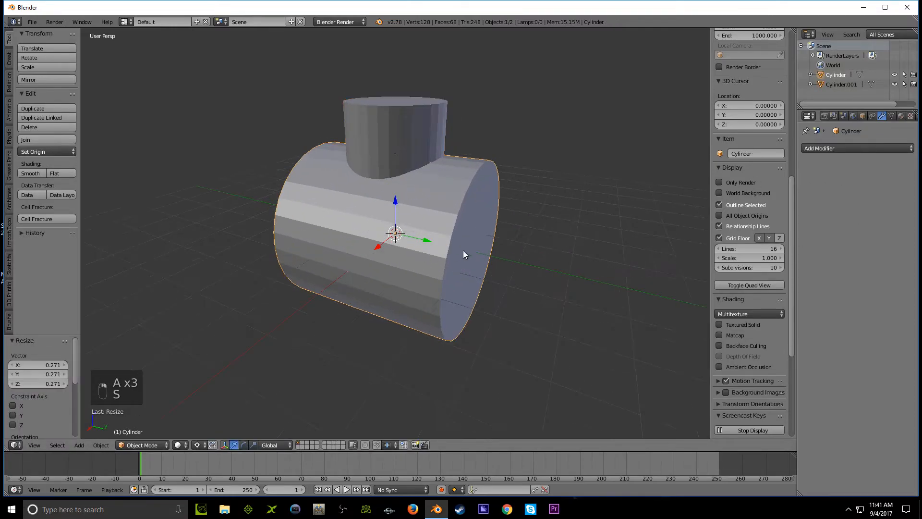
Step: Merge the upright cylinder into the horizontal one with an applied Boolean modifier, using Cylinder.001 as the object and Union as the operation
click(869, 148)
click(736, 203)
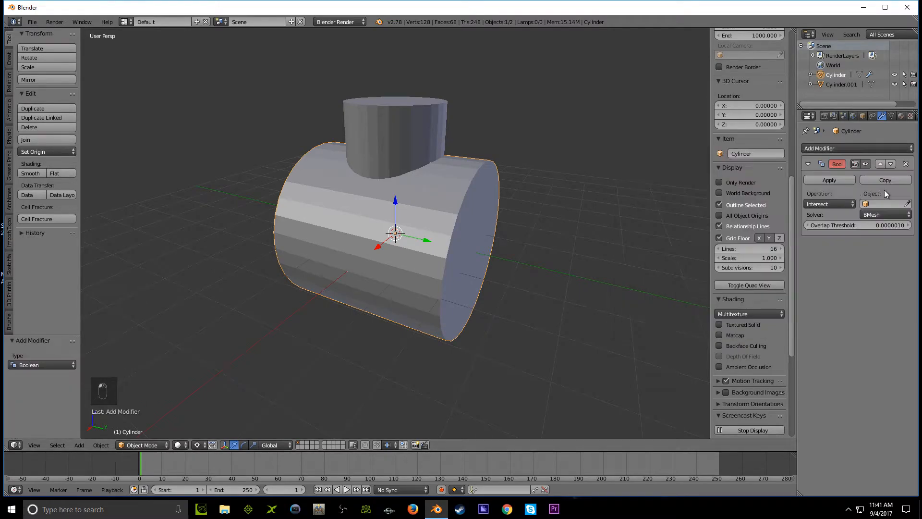
click(890, 203)
click(850, 217)
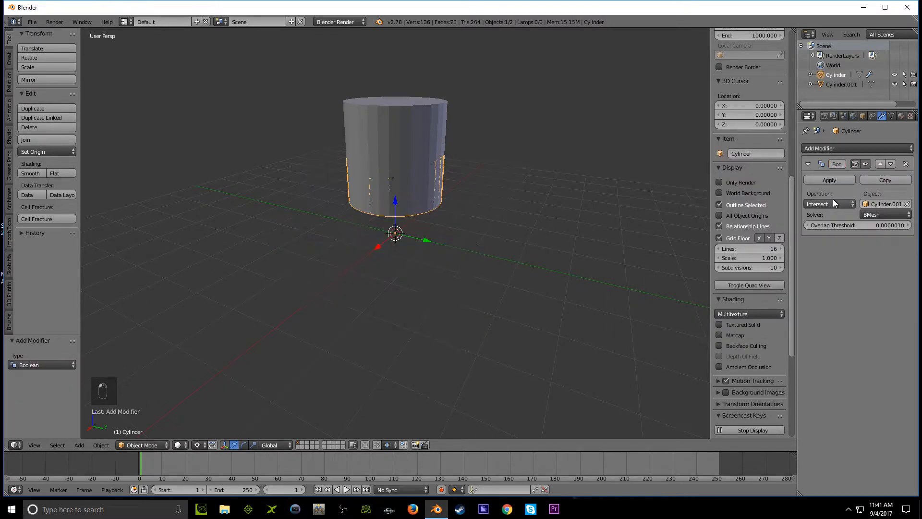
click(833, 199)
click(820, 180)
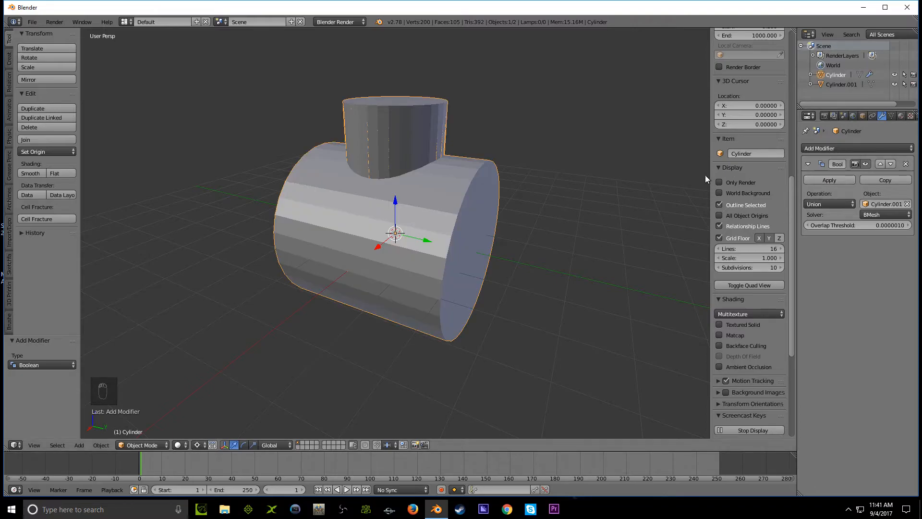
click(826, 180)
Step: Delete the leftover separate upright cylinder, Cylinder.001
right_click(351, 129)
key(Tab)
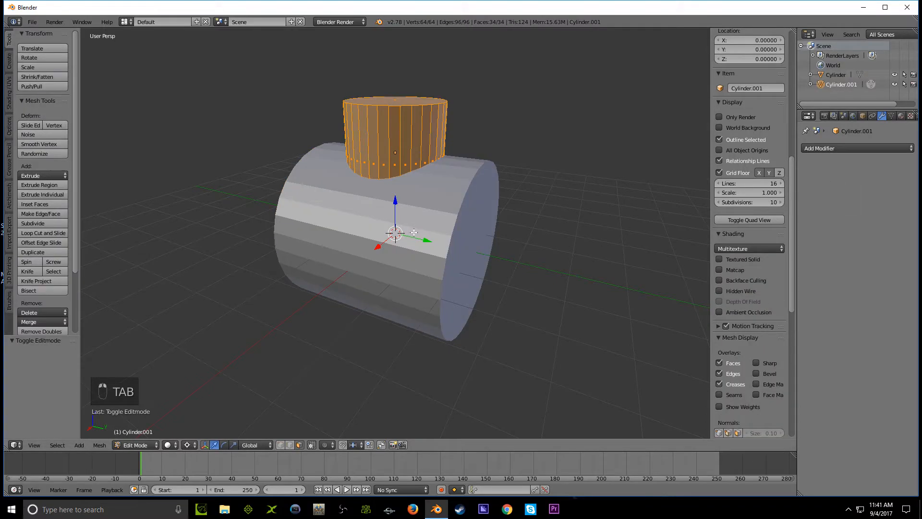
drag(395, 199, 401, 121)
right_click(401, 120)
key(x)
key(Tab)
key(x)
click(550, 186)
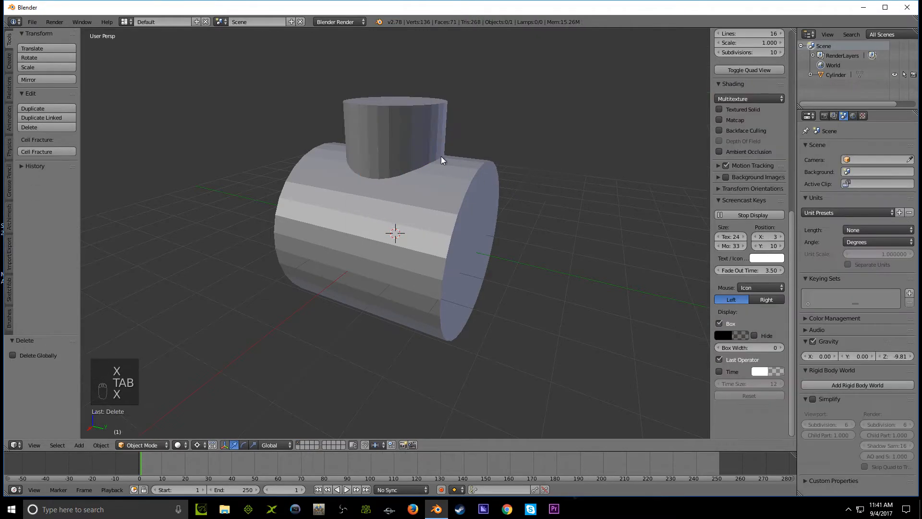
Step: Enter Edit Mode on the merged cylinder and select about half of the side faces of its upright part
right_click(389, 144)
key(Tab)
right_click(383, 145)
alt+right_click(384, 144)
alt+shift+right_click(385, 144)
alt+shift+right_click(385, 145)
alt+shift+right_click(421, 139)
alt+shift+right_click(400, 141)
alt+shift+right_click(403, 140)
shift+right_click(406, 141)
middle_drag(405, 155, 361, 178)
alt+shift+right_click(384, 170)
shift+right_click(361, 165)
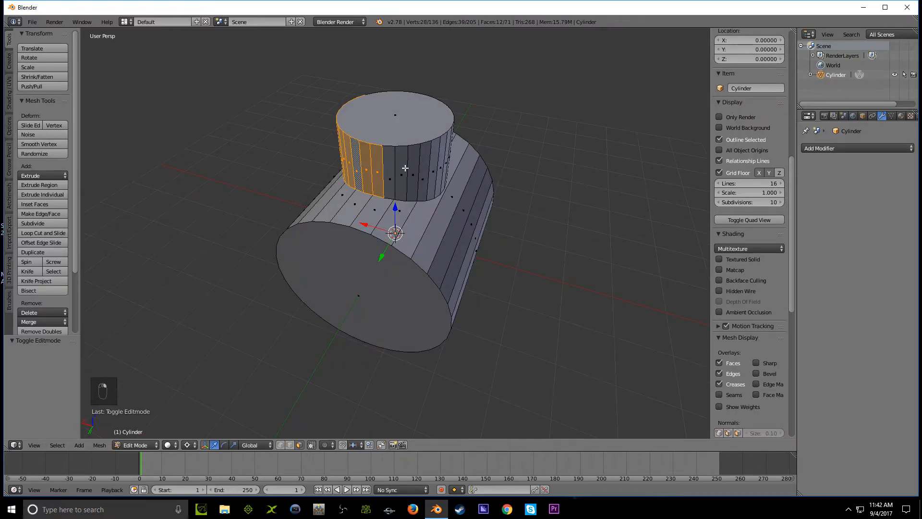
shift+right_click(401, 173)
shift+right_click(409, 172)
shift+right_click(390, 171)
middle_drag(473, 190, 376, 179)
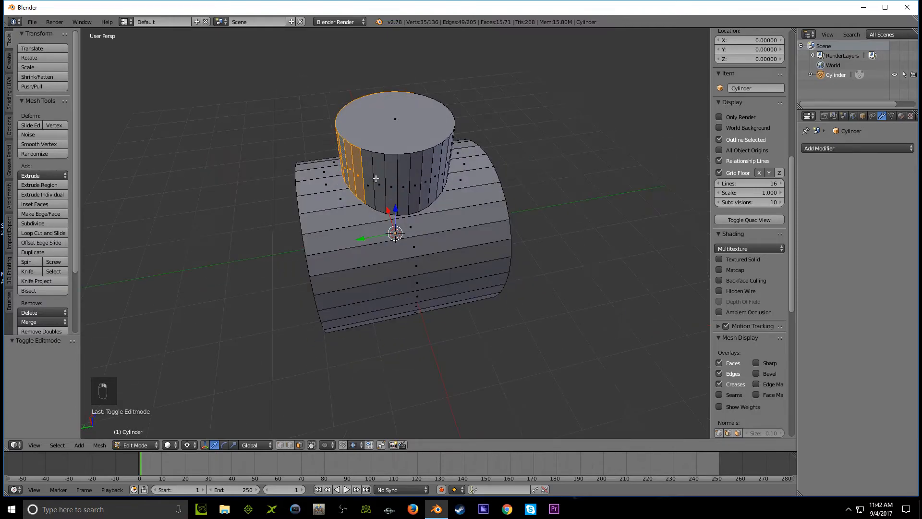
alt+shift+right_click(377, 179)
shift+right_click(370, 179)
Step: Add the remaining side faces and the top face of the upright part to the selection
middle_drag(440, 185, 363, 159)
alt+shift+right_click(426, 150)
alt+shift+right_click(397, 153)
alt+shift+right_click(393, 150)
shift+right_click(422, 144)
shift+right_click(391, 151)
middle_drag(436, 159, 372, 157)
shift+right_click(398, 158)
shift+right_click(384, 163)
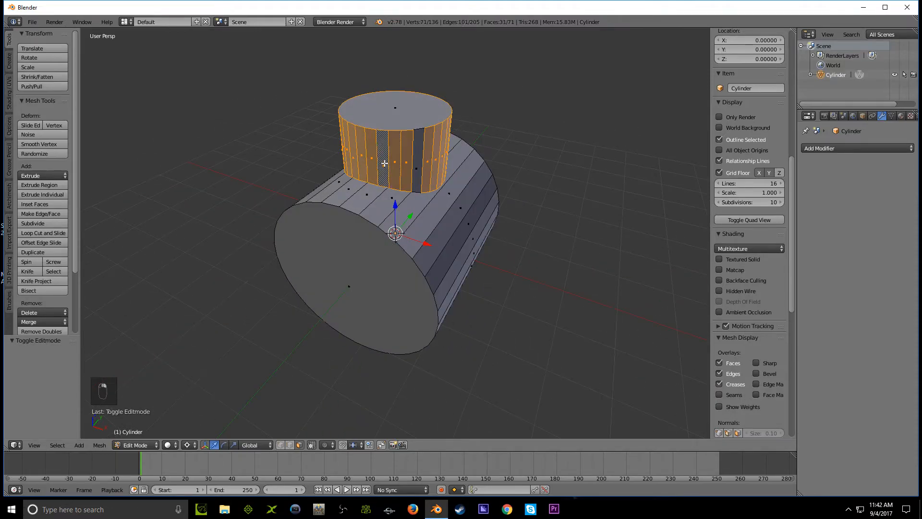
shift+right_click(419, 163)
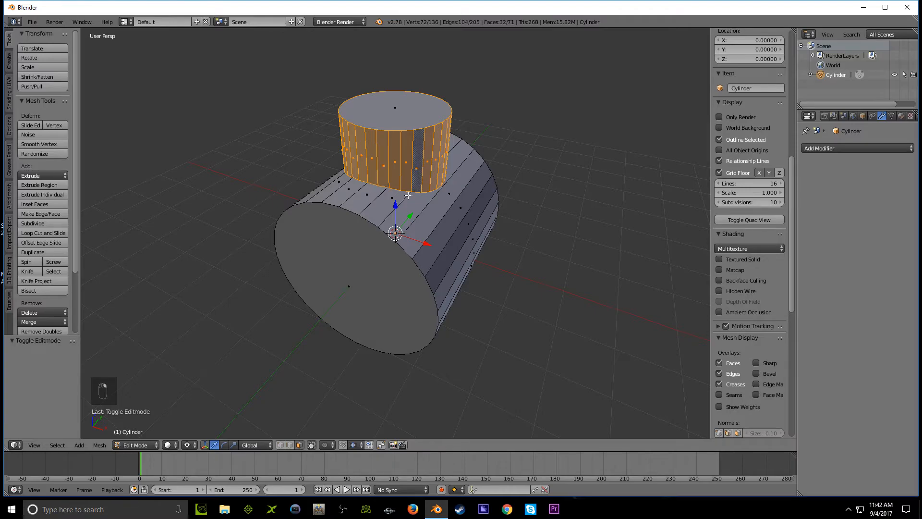
shift+right_click(385, 112)
mouse_move(398, 205)
mouse_down()
mouse_move(381, 80)
mouse_move(379, 198)
mouse_move(397, 196)
mouse_up()
right_click(397, 196)
Step: Switch the mesh to edge select mode and clear the selection
middle_drag(430, 213, 359, 223)
key(ctrl+Tab)
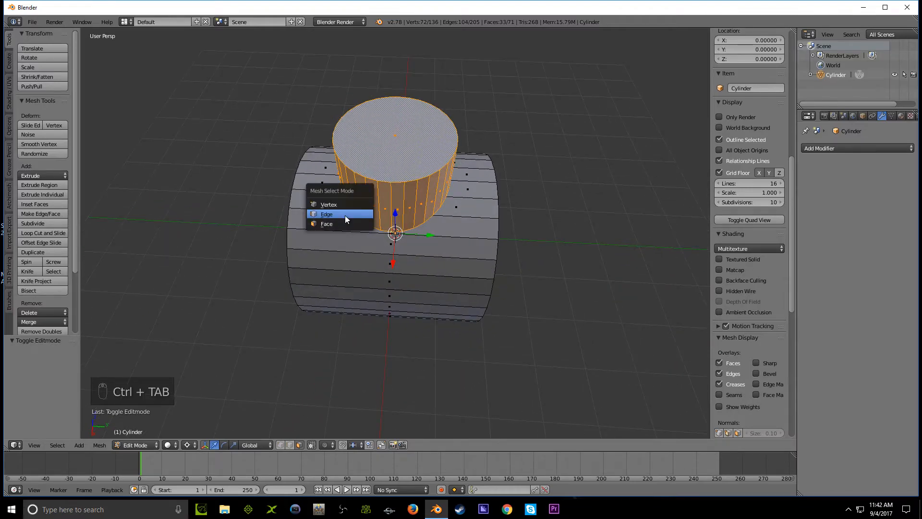
click(346, 218)
right_click(393, 234)
key(a)
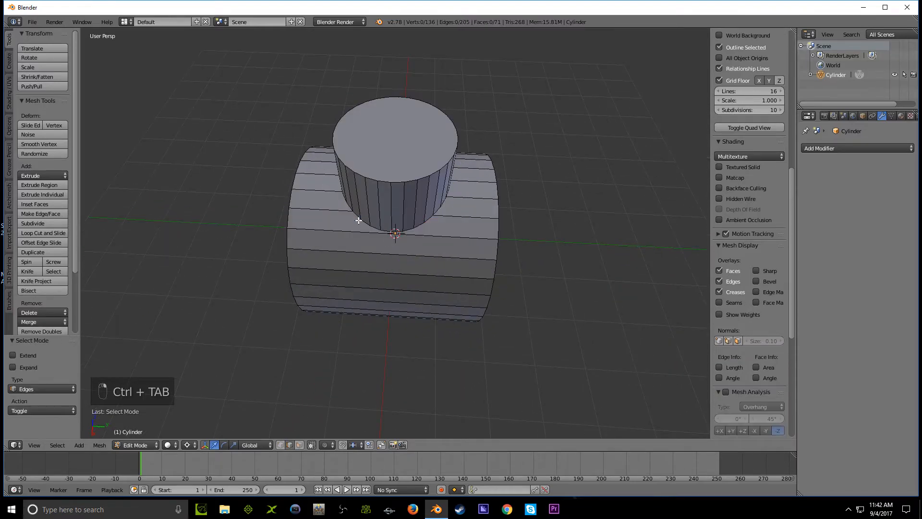
Step: Try to select the seam between the upright and horizontal cylinders with edge loop selection
alt+right_click(361, 220)
key(a)
middle_drag(384, 219, 467, 169)
scroll(381, 147, up, 4)
shift+middle_drag(394, 145, 408, 244)
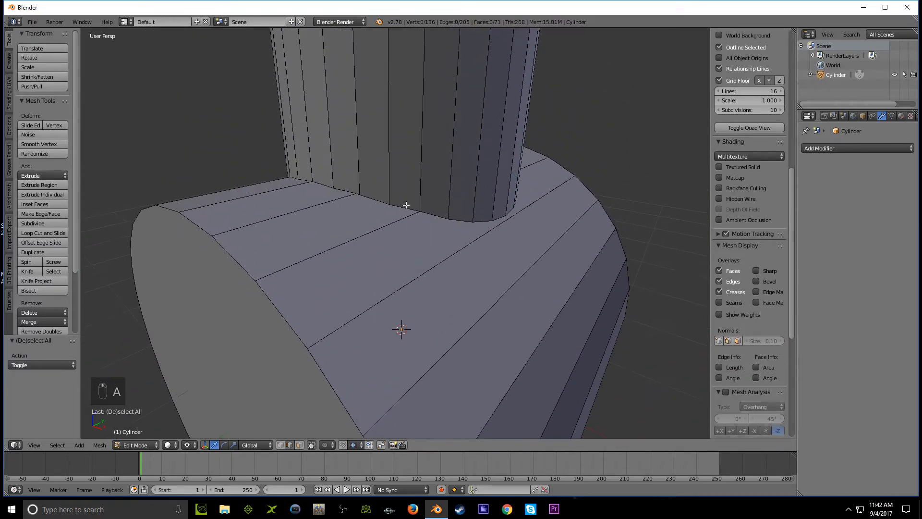
alt+right_click(404, 205)
key(a)
alt+right_click(345, 190)
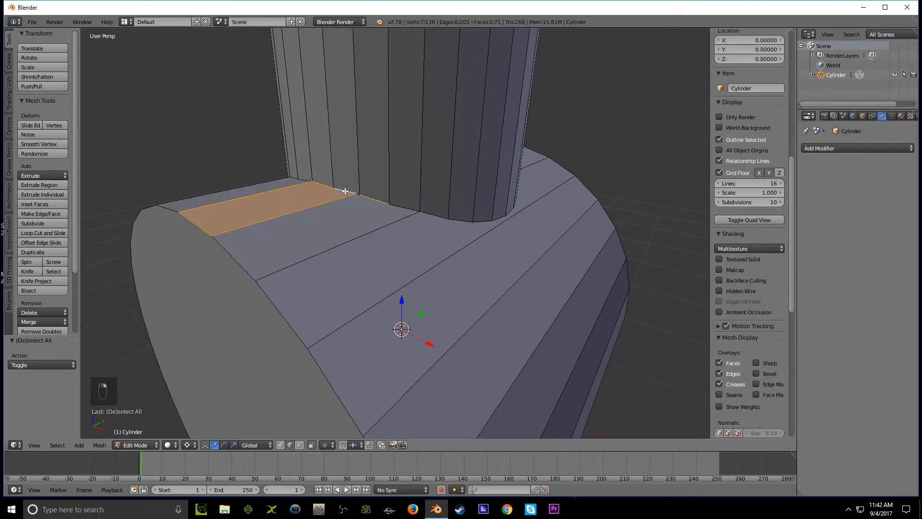
key(a)
alt+right_click(376, 196)
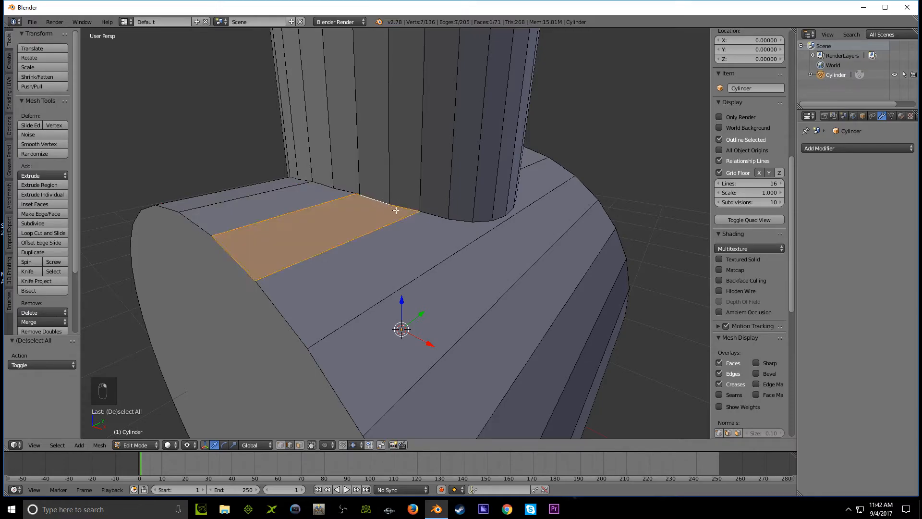
Step: Select the seam edges individually along the first side of the upright cylinder's base
right_click(393, 211)
alt+right_click(455, 219)
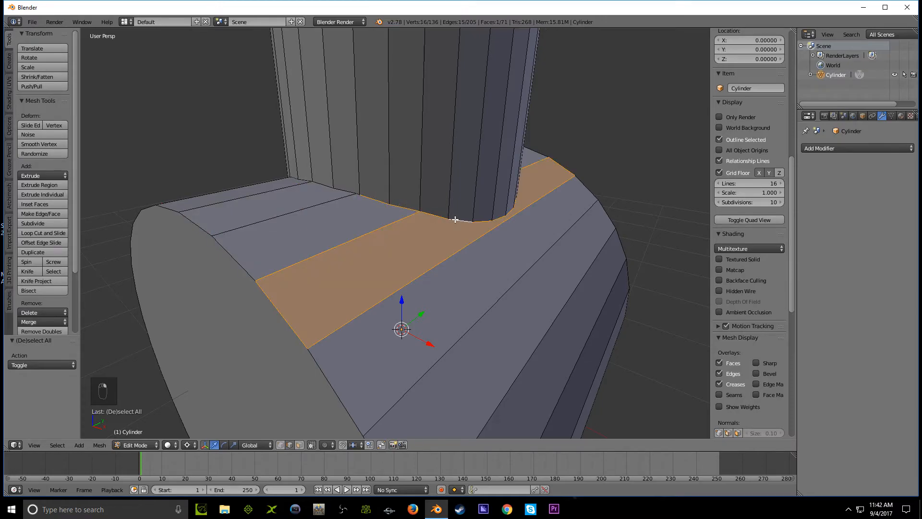
key(ctrl+z)
alt+right_click(462, 218)
key(ctrl+z)
middle_drag(483, 218, 333, 231)
shift+right_click(333, 231)
shift+right_click(395, 229)
shift+right_click(424, 221)
shift+right_click(448, 207)
Step: Add the remaining seam edges around the upright cylinder's base to the selection
middle_drag(456, 204, 379, 212)
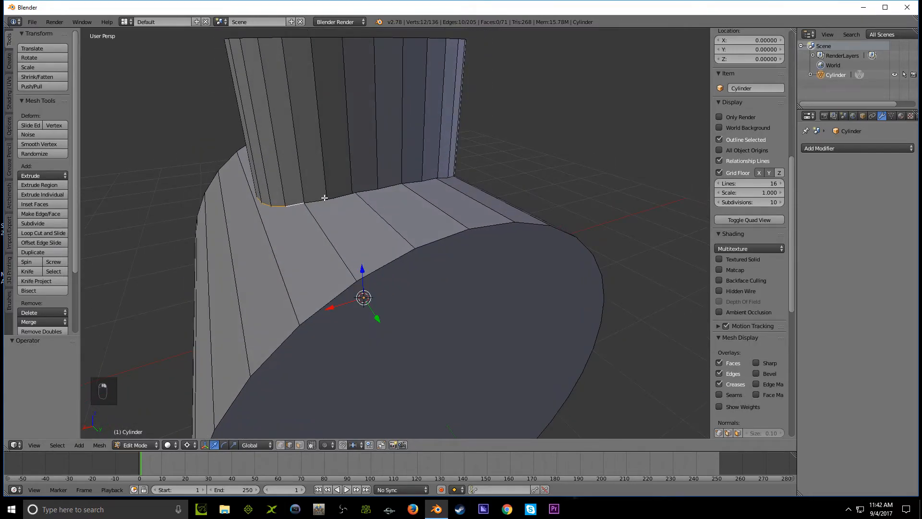
shift+right_click(387, 187)
middle_drag(387, 186, 333, 189)
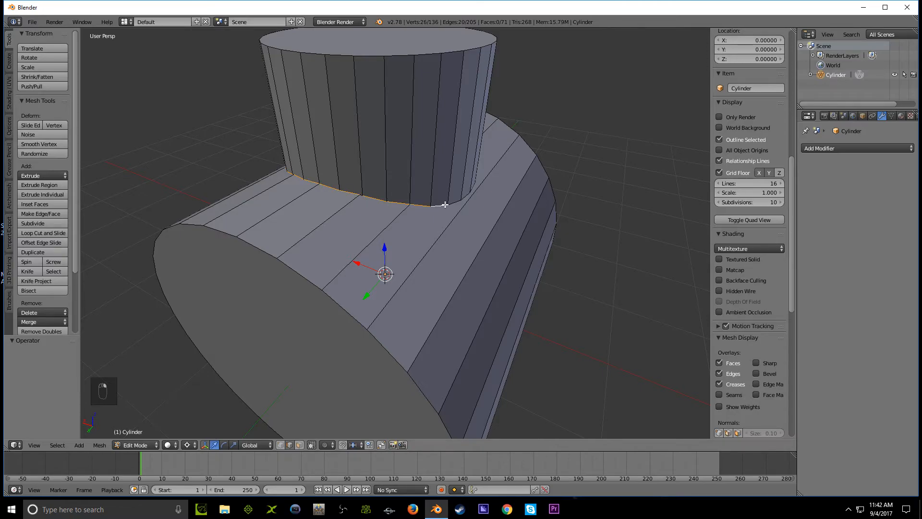
middle_drag(454, 203, 380, 227)
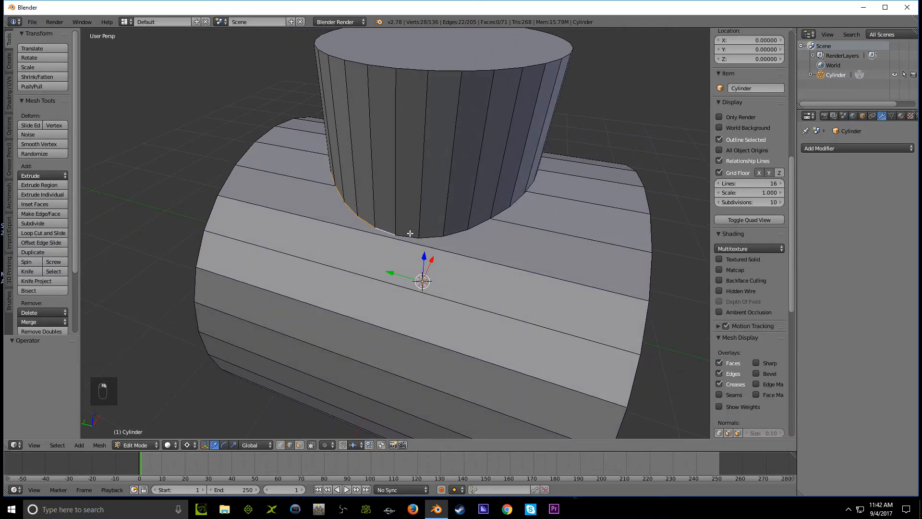
middle_drag(470, 226, 405, 215)
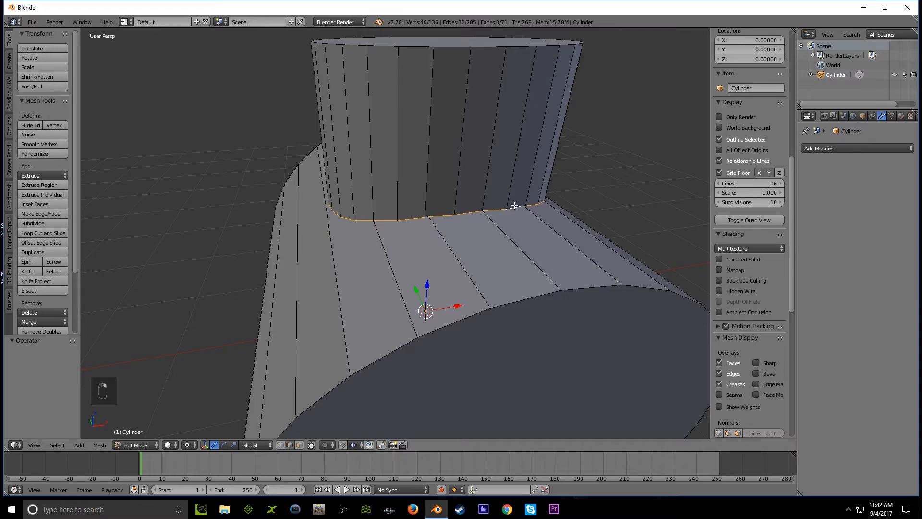
Step: Set the pivot point to Median Point and try to bevel the selected seam edges
click(196, 446)
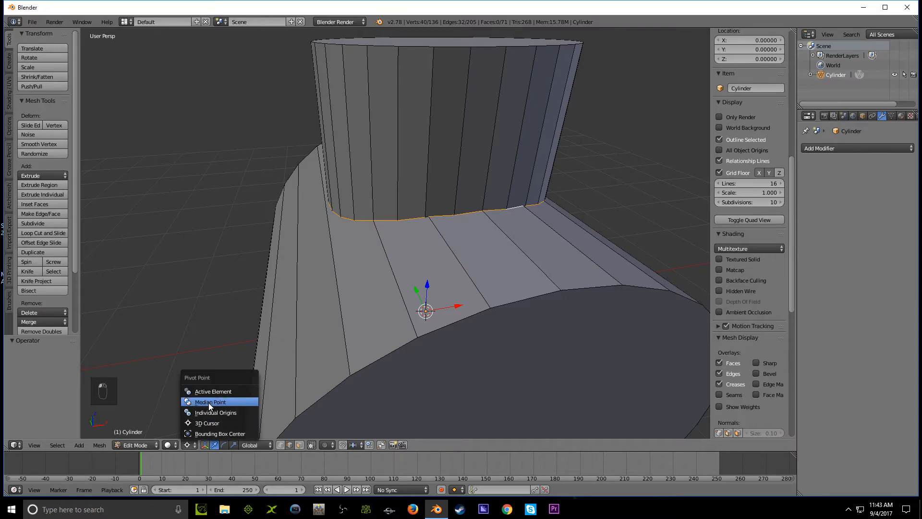
click(209, 402)
key(ctrl+b)
scroll(475, 262, up, 3)
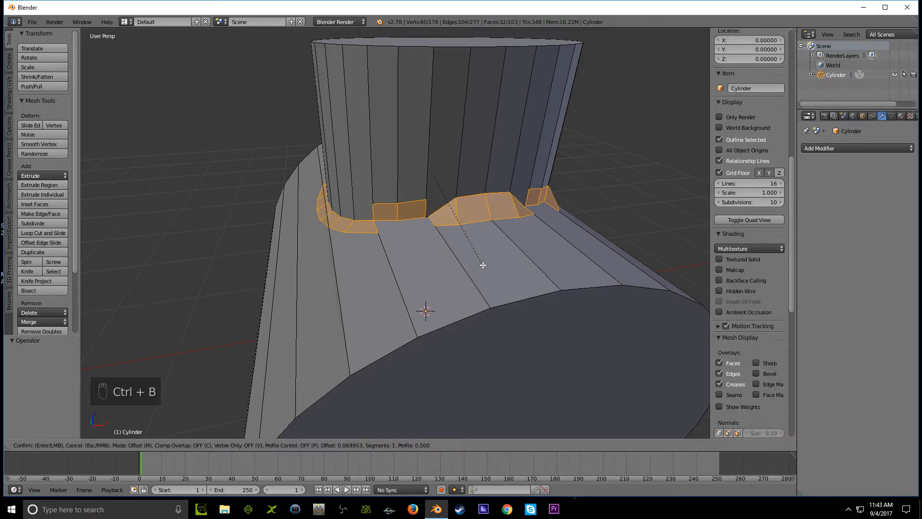
right_click(487, 271)
Step: Try a Subdivision Surface modifier with 5 viewport subdivisions on the merged cylinder in Object Mode, and remove the modifier
scroll(412, 253, down, 6)
key(Tab)
middle_drag(339, 264, 408, 259)
click(840, 148)
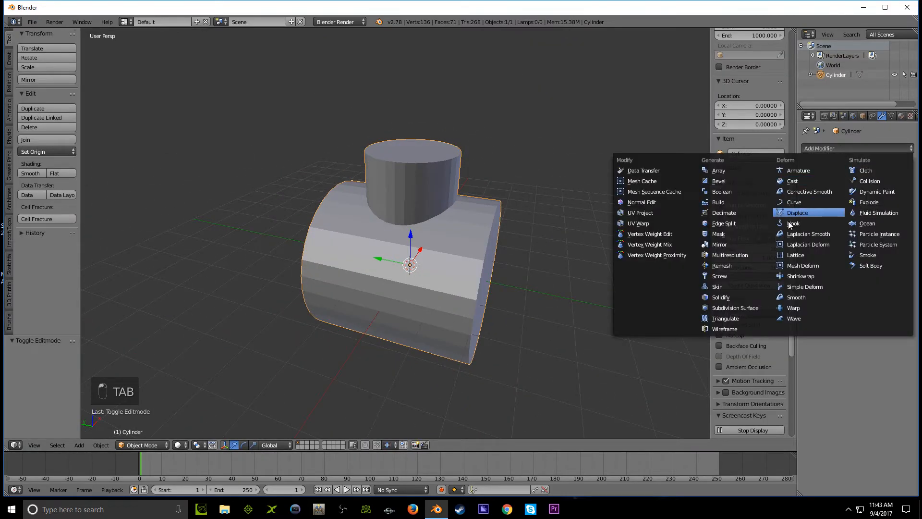
click(754, 307)
drag(843, 218, 865, 217)
middle_drag(423, 262, 299, 266)
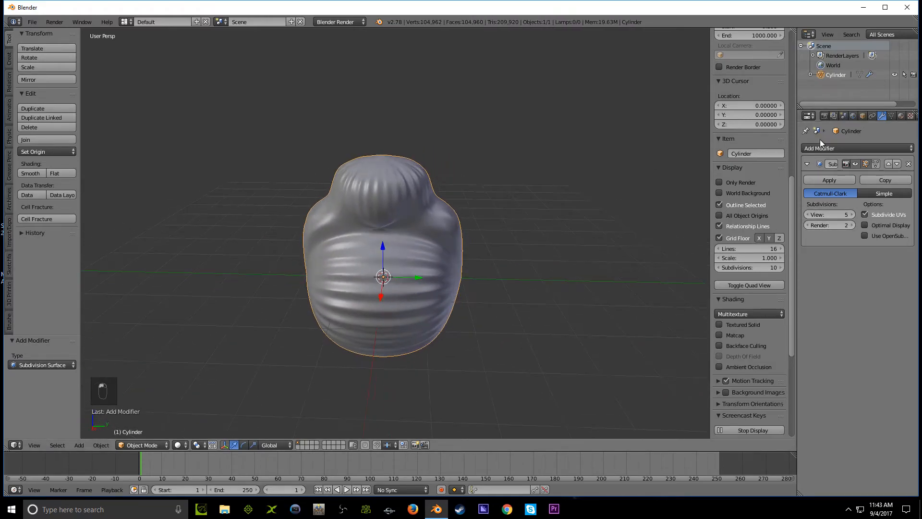
click(909, 164)
Step: Return to Edit Mode in face select mode and select the top face of the upright cylinder
middle_drag(344, 220, 457, 247)
key(Tab)
key(Tab)
scroll(368, 274, down, 3)
middle_drag(368, 274, 505, 235)
key(Tab)
scroll(384, 241, up, 3)
middle_drag(384, 240, 355, 226)
key(ctrl+Tab)
click(349, 233)
Step: Scale the top face down and lower it into the horizontal cylinder to form a tapered recess
key(s)
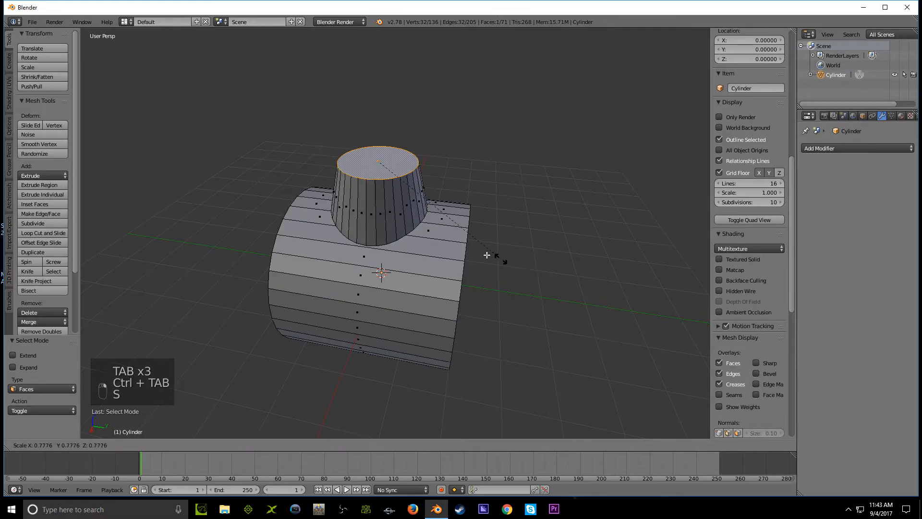
click(441, 223)
drag(379, 127, 384, 209)
key(Tab)
middle_drag(441, 233, 371, 270)
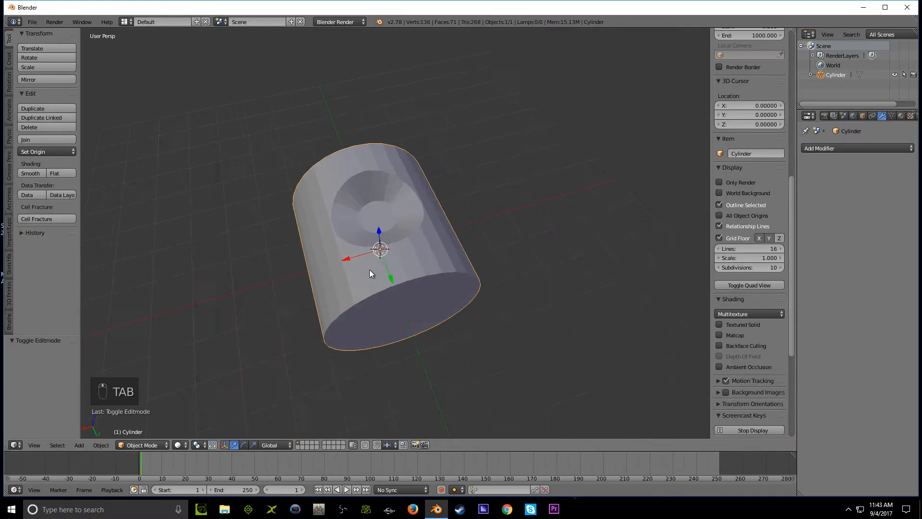
Step: Bevel the floor face of the recess with several segments to round it into a smooth bowl
key(Tab)
key(ctrl+b)
click(373, 248)
key(Tab)
middle_drag(374, 253, 459, 209)
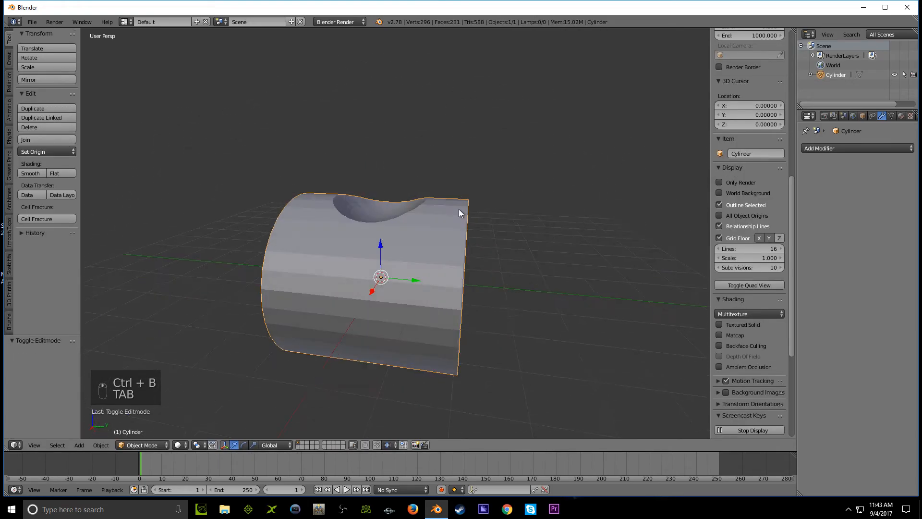
key(Tab)
scroll(436, 209, up, 5)
key(Tab)
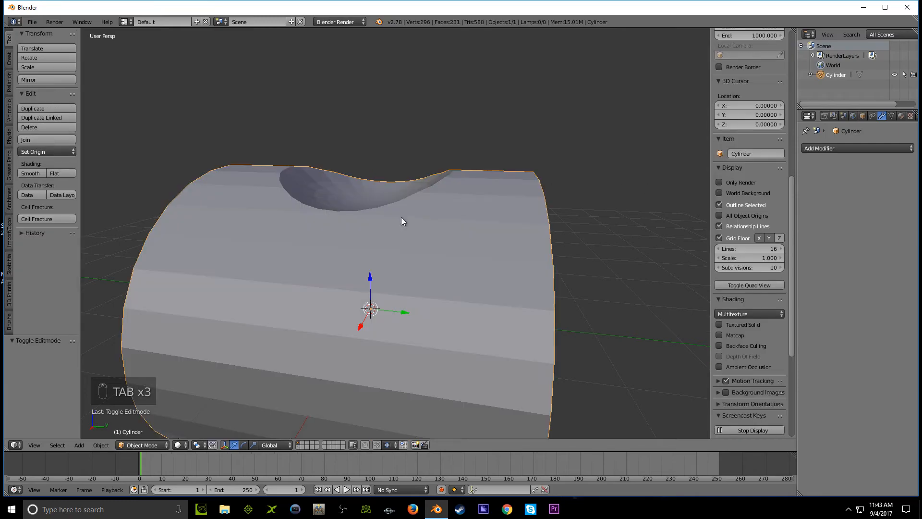
scroll(419, 211, down, 4)
Step: Add a Subdivision Surface modifier and extrude the cylinder's flat end faces in place to sharpen their rims
click(832, 148)
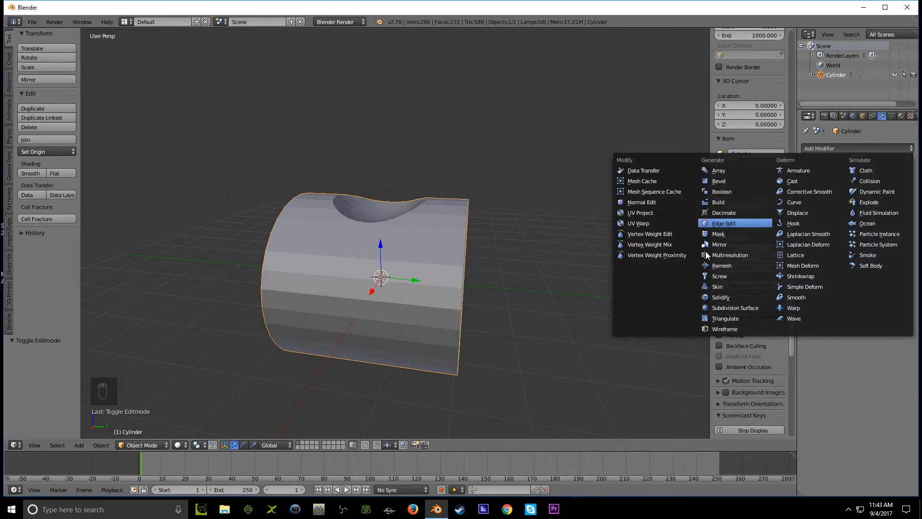
click(725, 307)
key(Tab)
middle_drag(414, 304, 448, 292)
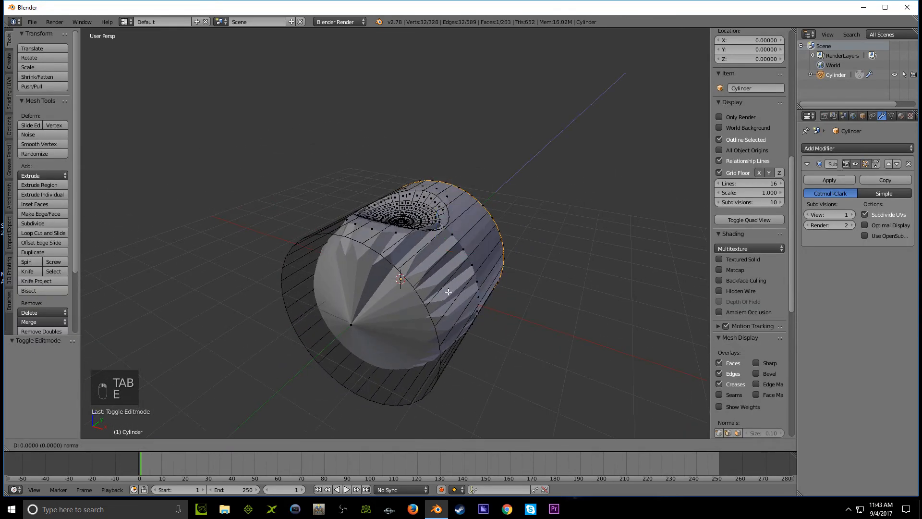
right_click(378, 325)
key(e)
right_click(378, 325)
key(e)
right_click(378, 324)
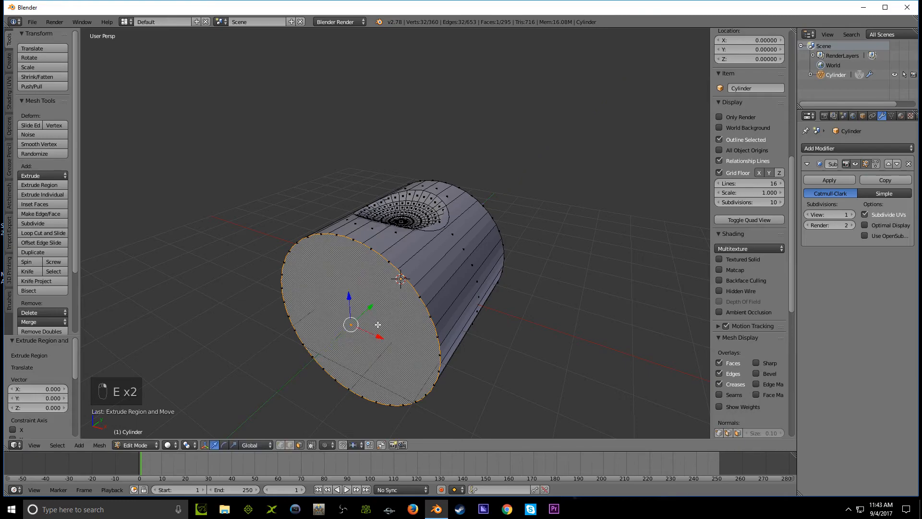
Step: Preview the cylinder in Object Mode with 3 viewport subdivisions, and remove the Subdivision Surface modifier
key(Tab)
middle_drag(439, 325, 358, 346)
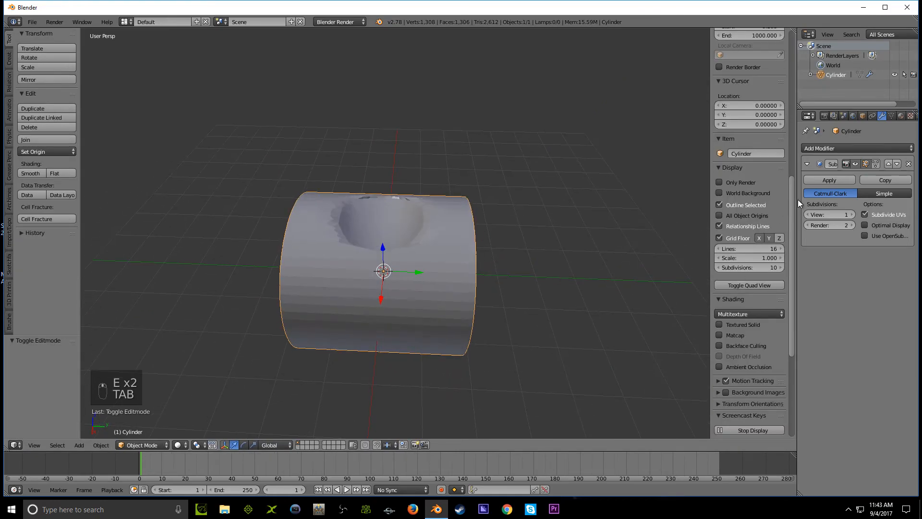
click(852, 214)
click(852, 214)
middle_drag(473, 288, 411, 261)
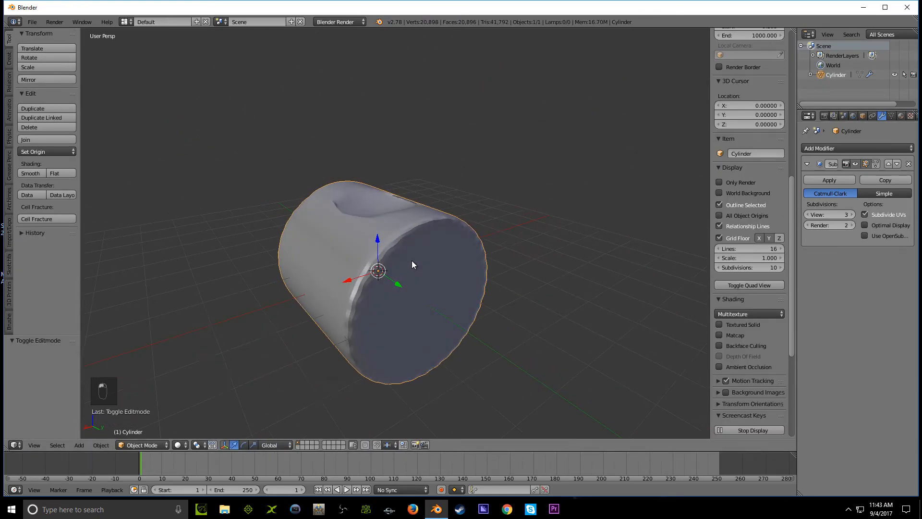
click(911, 164)
Step: Select the entire mesh in Edit Mode and triangulate all its faces
middle_drag(337, 308, 516, 301)
key(Tab)
key(Tab)
key(Tab)
key(Tab)
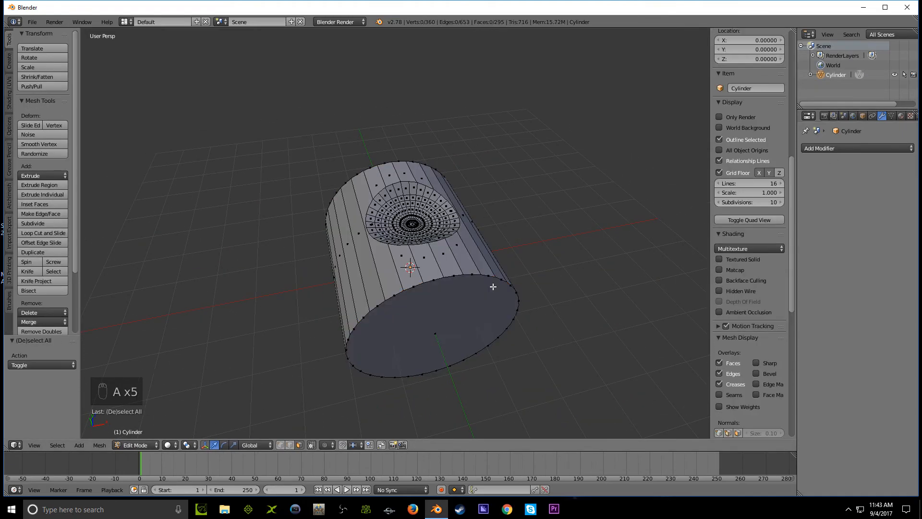
key(a)
key(a)
key(a)
key(a)
key(a)
key(a)
key(a)
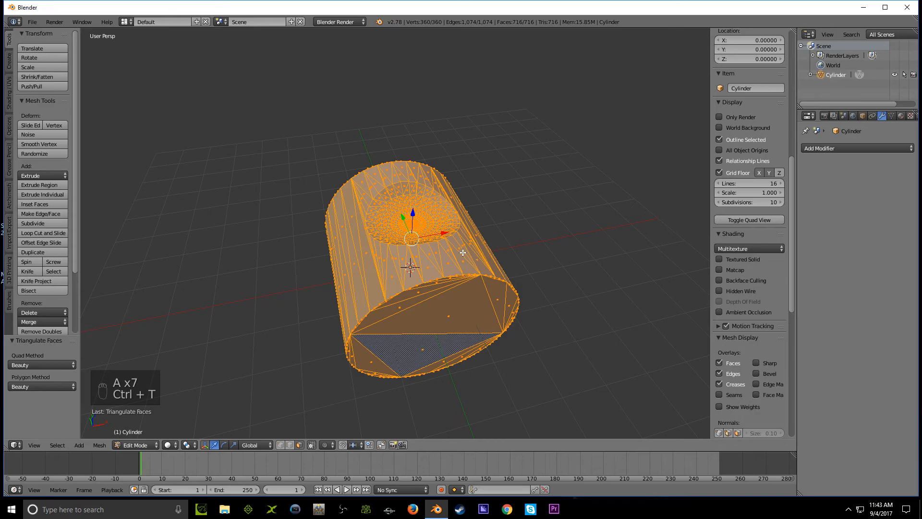
Step: Examine the triangulated cylinder and its recess from several angles in Object Mode
key(Tab)
middle_drag(482, 336, 362, 208)
scroll(387, 334, down, 5)
middle_drag(414, 238, 450, 249)
scroll(347, 235, up, 8)
scroll(407, 296, down, 8)
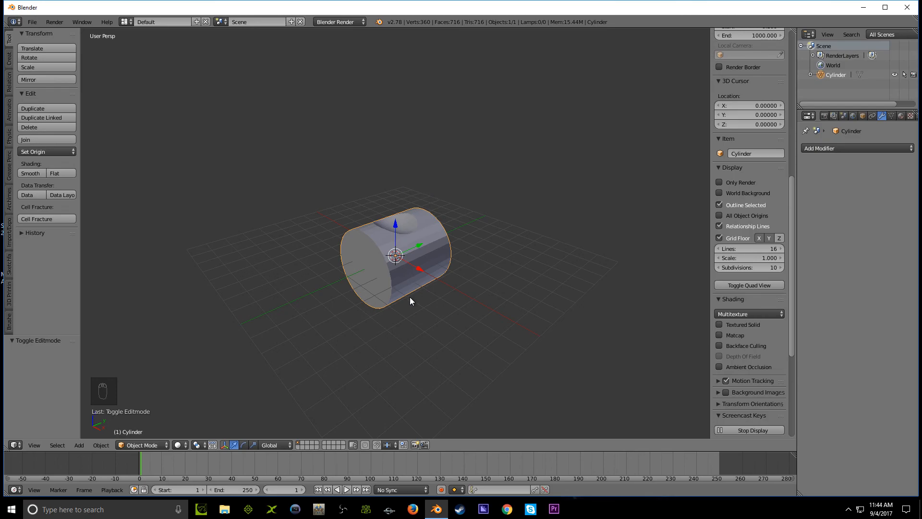
scroll(402, 296, up, 3)
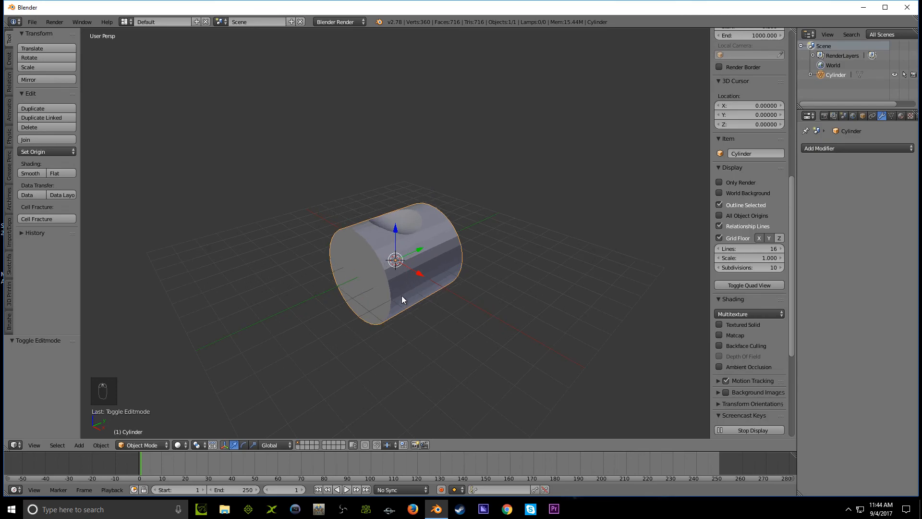
Step: Select the whole cylinder object and delete it from the scene
key(a)
key(a)
key(a)
key(x)
click(401, 294)
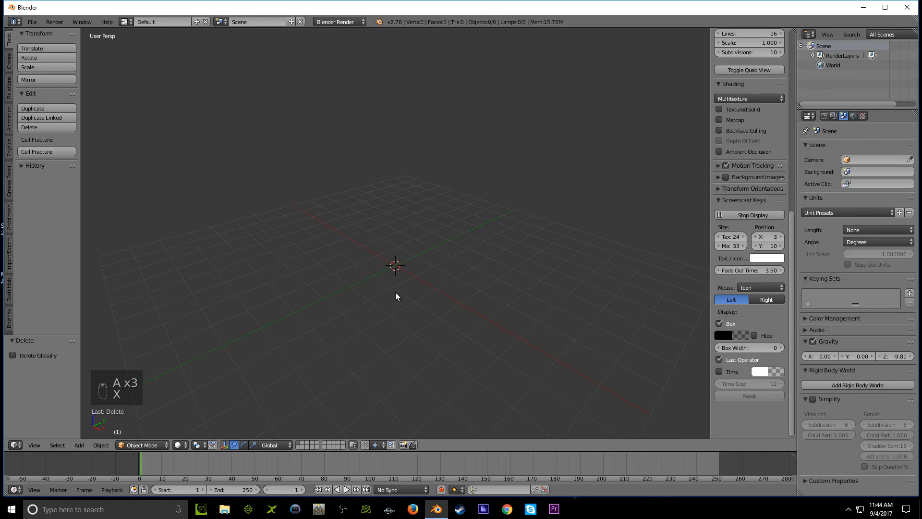